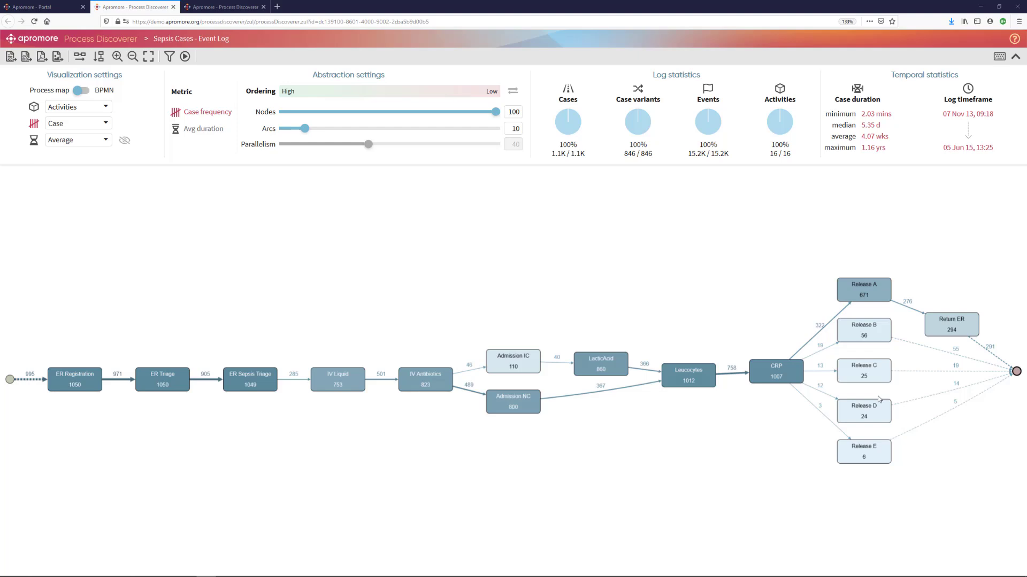
{"action": "scroll", "coordinate": [385, 287], "scroll_direction": "up", "scroll_amount": 2}
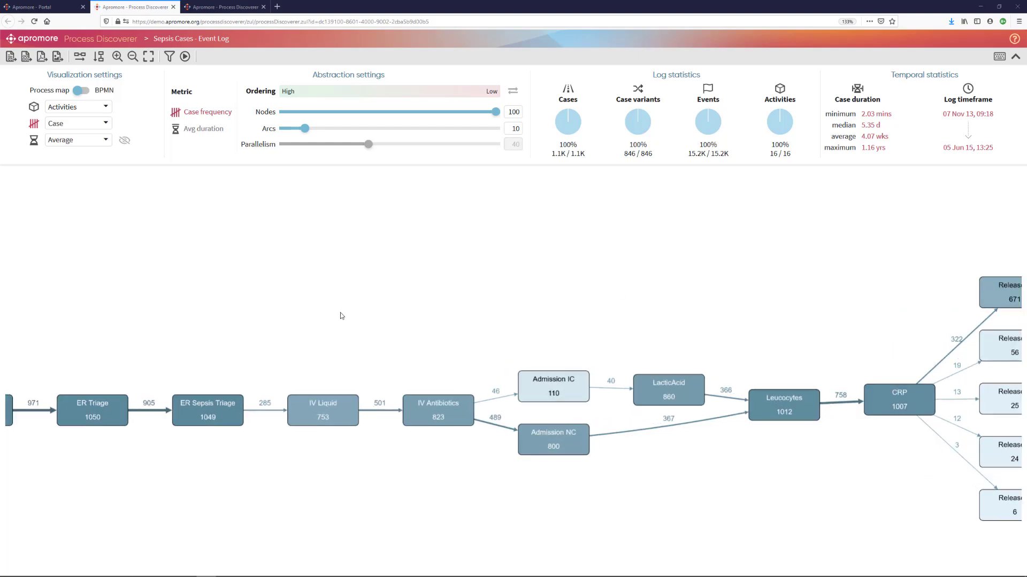
{"action": "left_click_drag", "start_coordinate": [341, 315], "coordinate": [509, 216]}
{"action": "scroll", "coordinate": [419, 240], "scroll_direction": "up", "scroll_amount": 1}
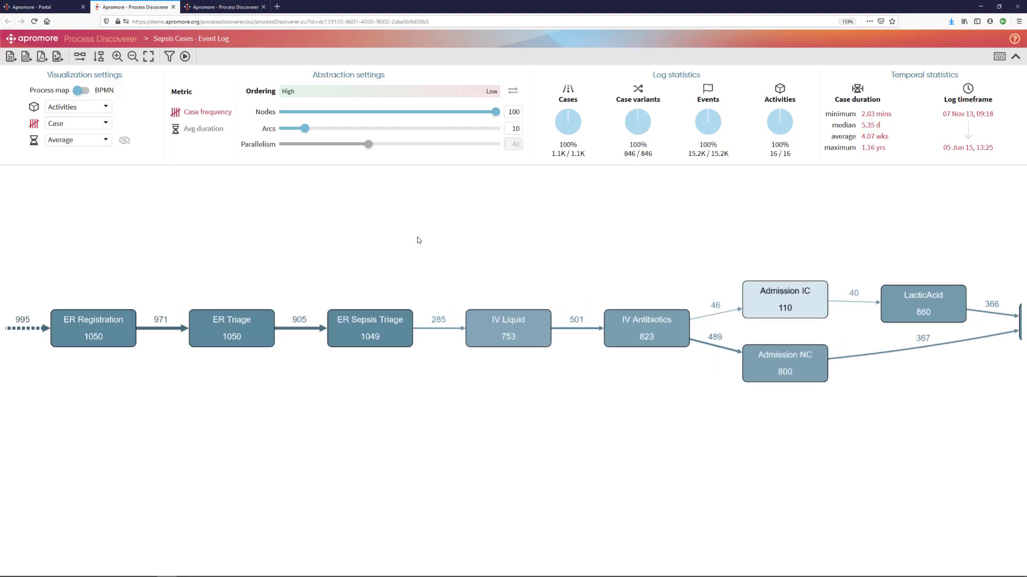
{"action": "left_click_drag", "start_coordinate": [402, 257], "coordinate": [417, 222]}
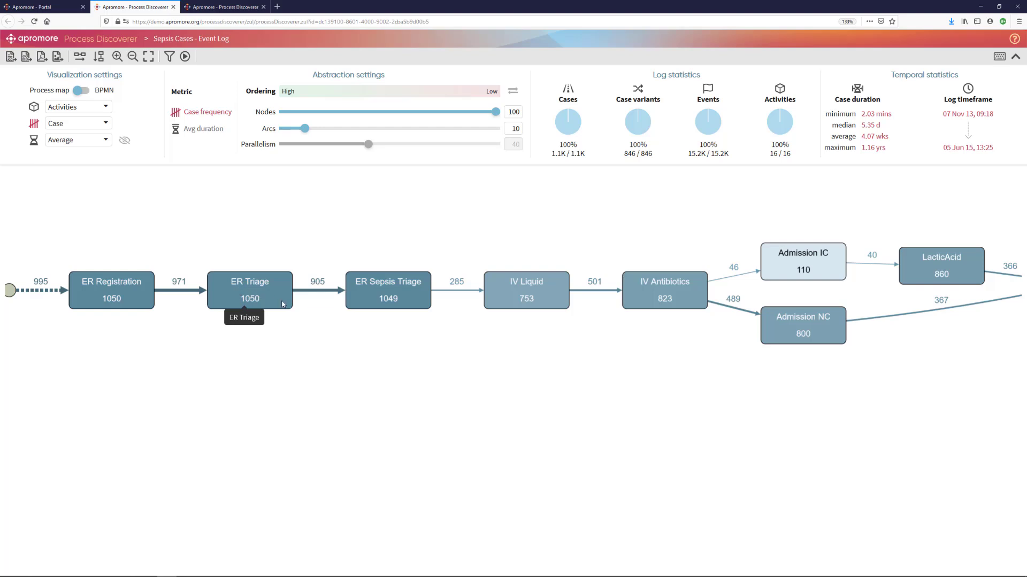
{"action": "left_click_drag", "start_coordinate": [327, 343], "coordinate": [268, 339]}
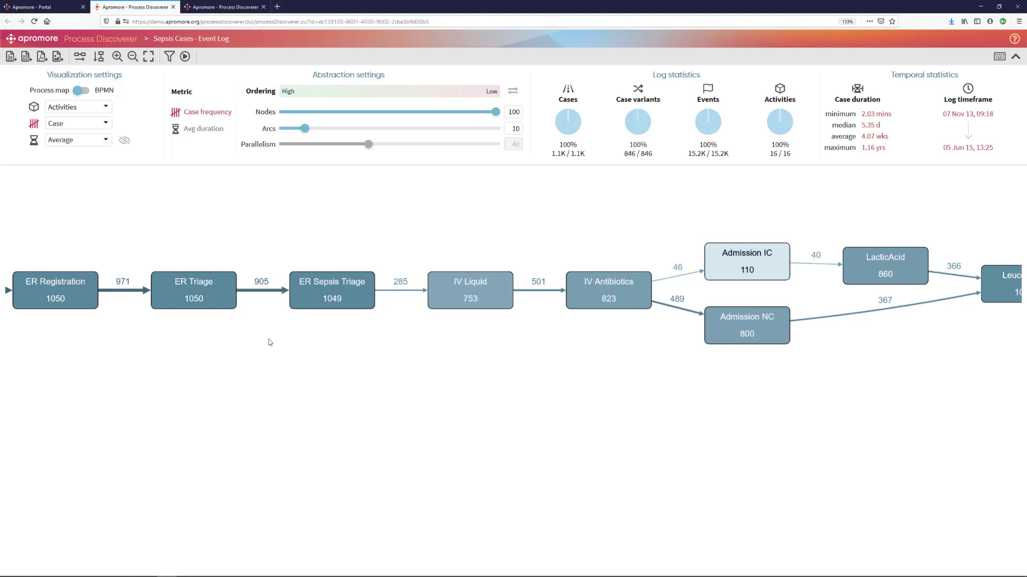
{"action": "scroll", "coordinate": [303, 299], "scroll_direction": "up", "scroll_amount": 2}
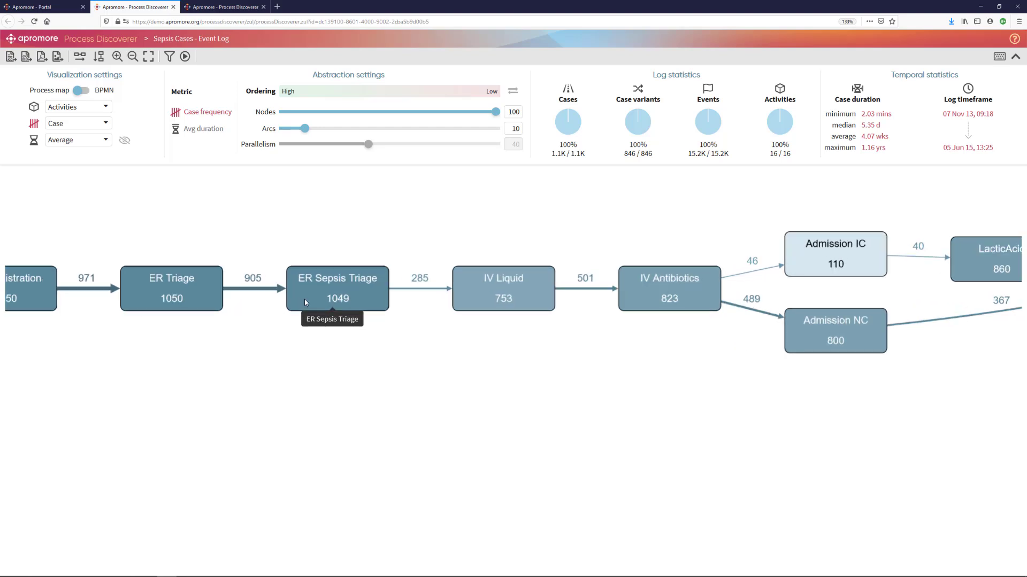
{"action": "scroll", "coordinate": [305, 302], "scroll_direction": "up", "scroll_amount": 1}
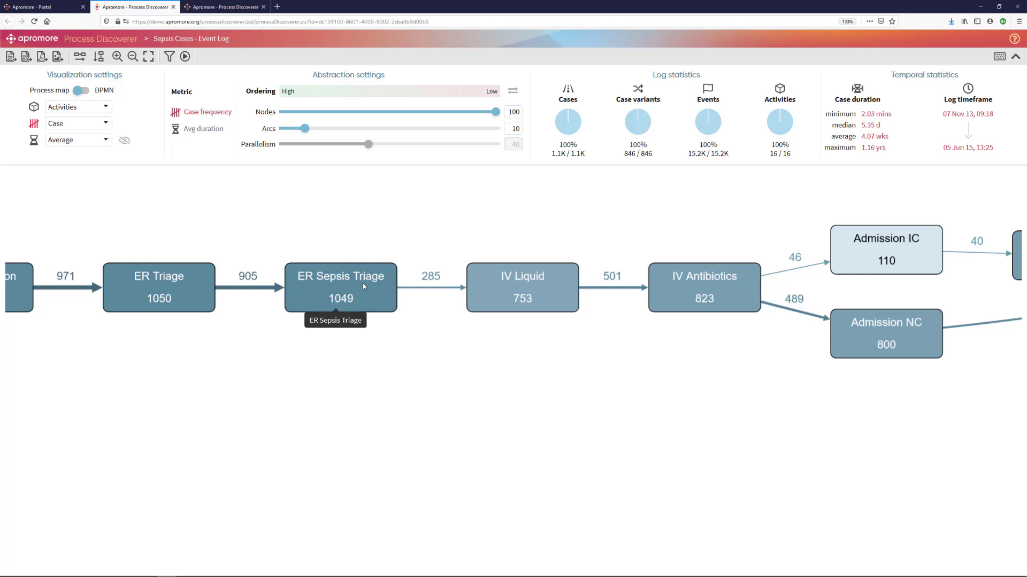
{"action": "left_click", "coordinate": [571, 375]}
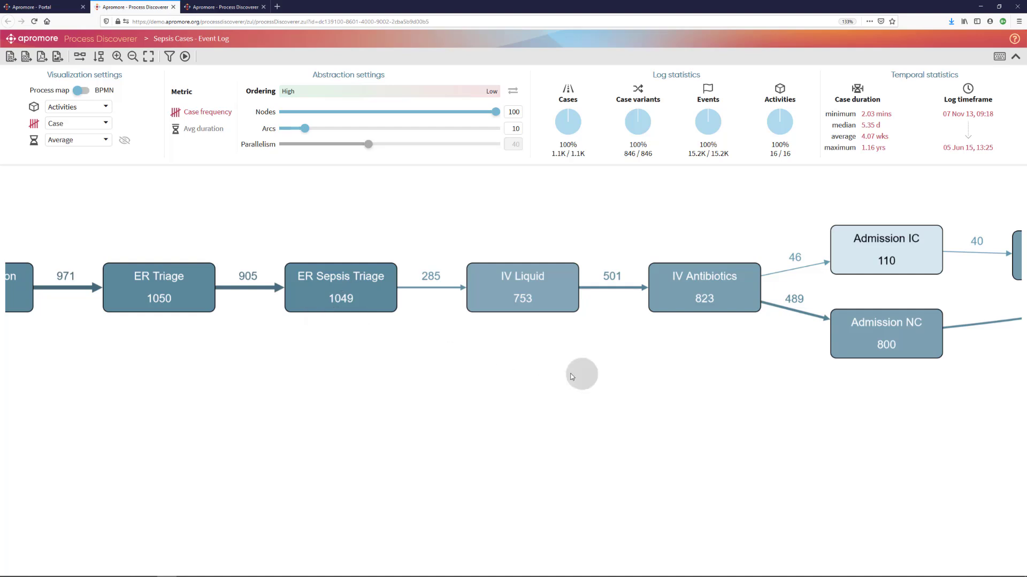
{"action": "left_click_drag", "start_coordinate": [571, 377], "coordinate": [320, 391]}
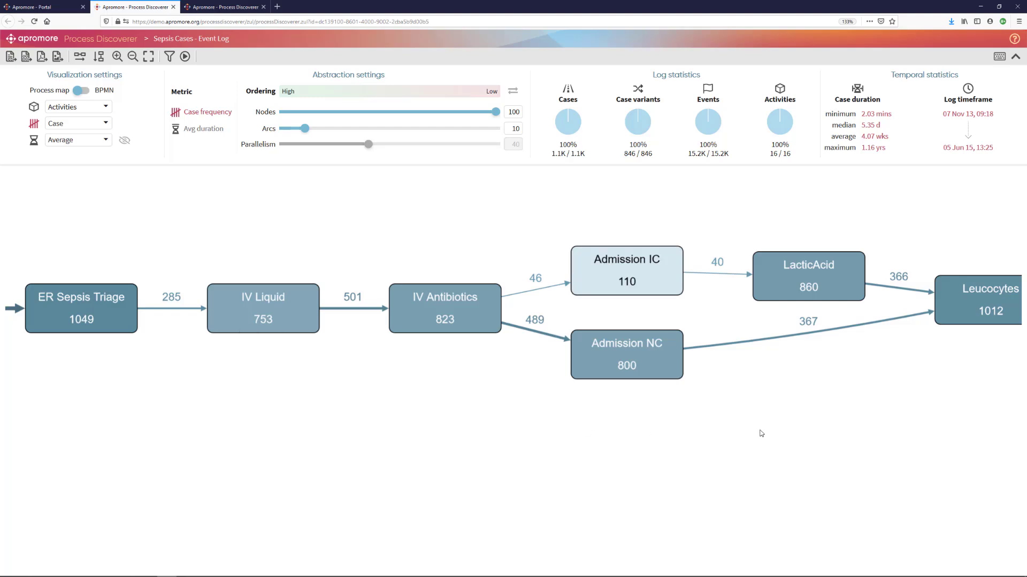
{"action": "left_click_drag", "start_coordinate": [761, 433], "coordinate": [485, 444]}
{"action": "left_click_drag", "start_coordinate": [850, 402], "coordinate": [401, 474]}
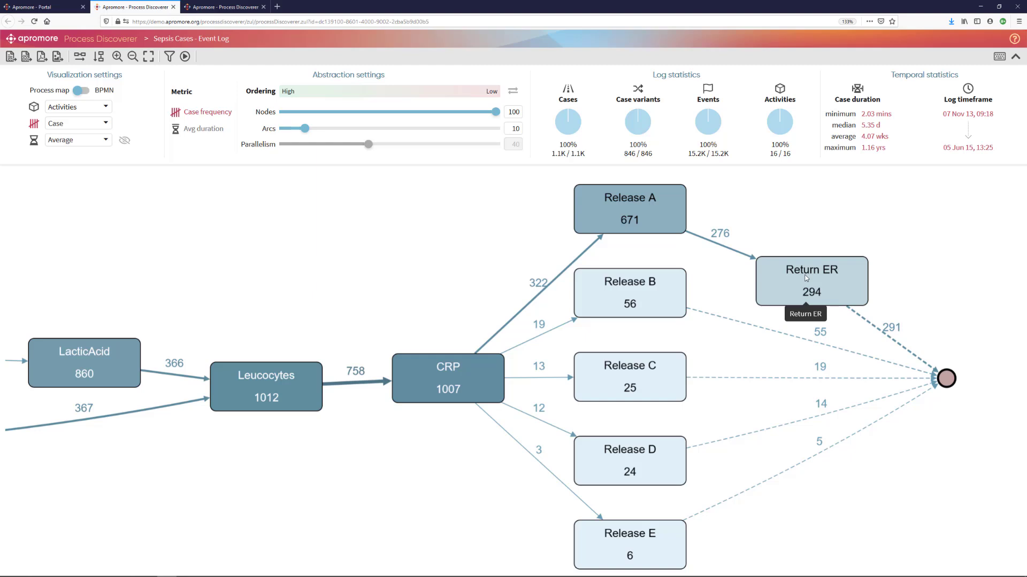
{"action": "left_click_drag", "start_coordinate": [116, 235], "coordinate": [778, 182]}
{"action": "left_click_drag", "start_coordinate": [257, 227], "coordinate": [802, 191]}
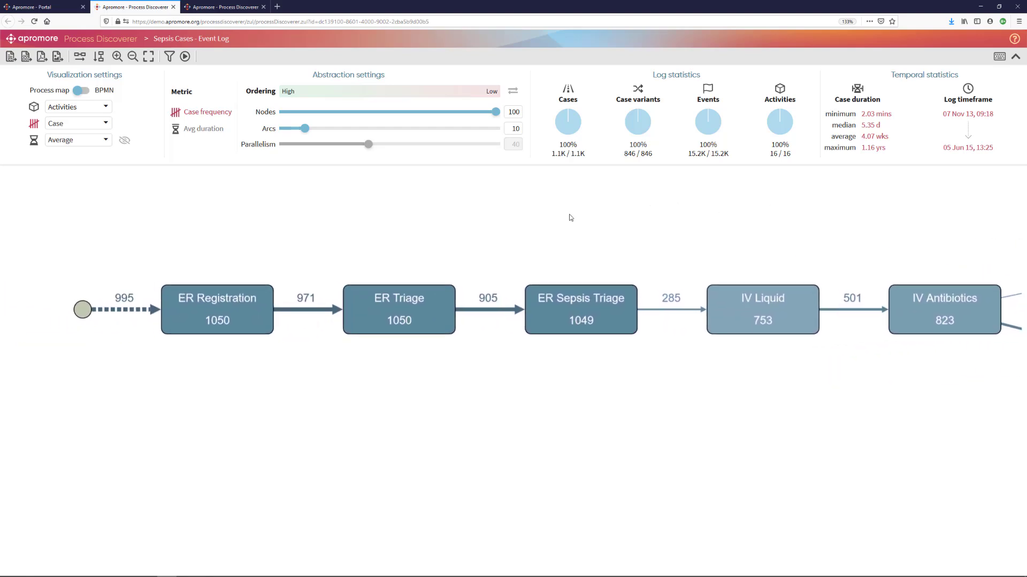
{"action": "scroll", "coordinate": [380, 237], "scroll_direction": "up", "scroll_amount": 3}
Switch the map's frequency measure from Case to Min, showing minimum per-case counts.
{"action": "left_click_drag", "start_coordinate": [340, 271], "coordinate": [408, 217]}
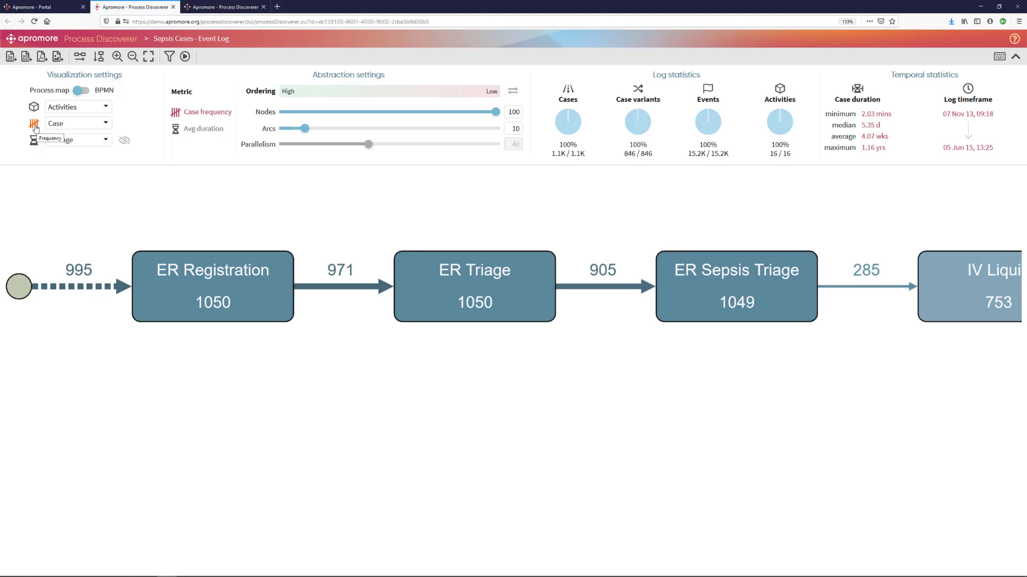
{"action": "left_click", "coordinate": [106, 124]}
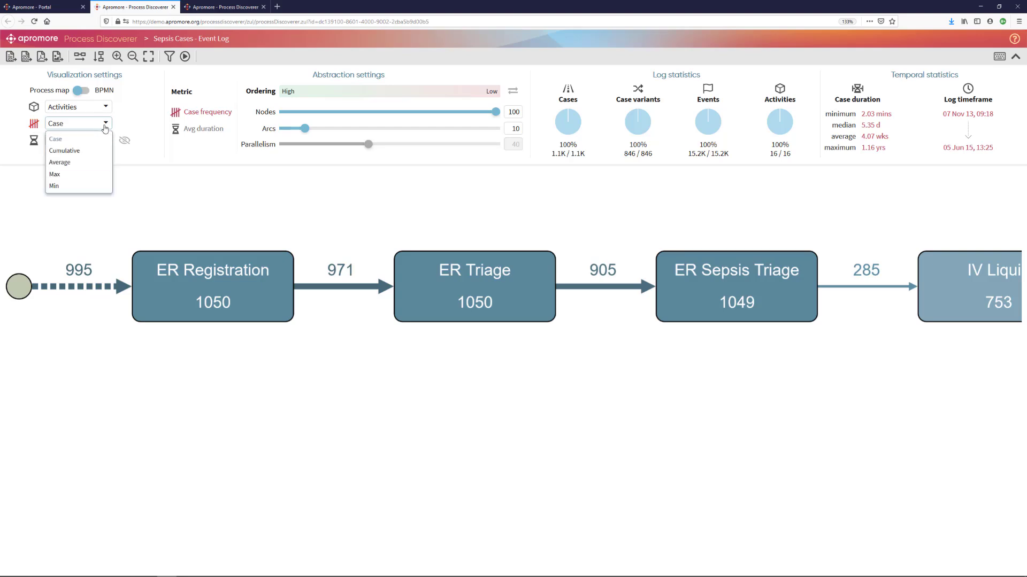
{"action": "left_click", "coordinate": [96, 187]}
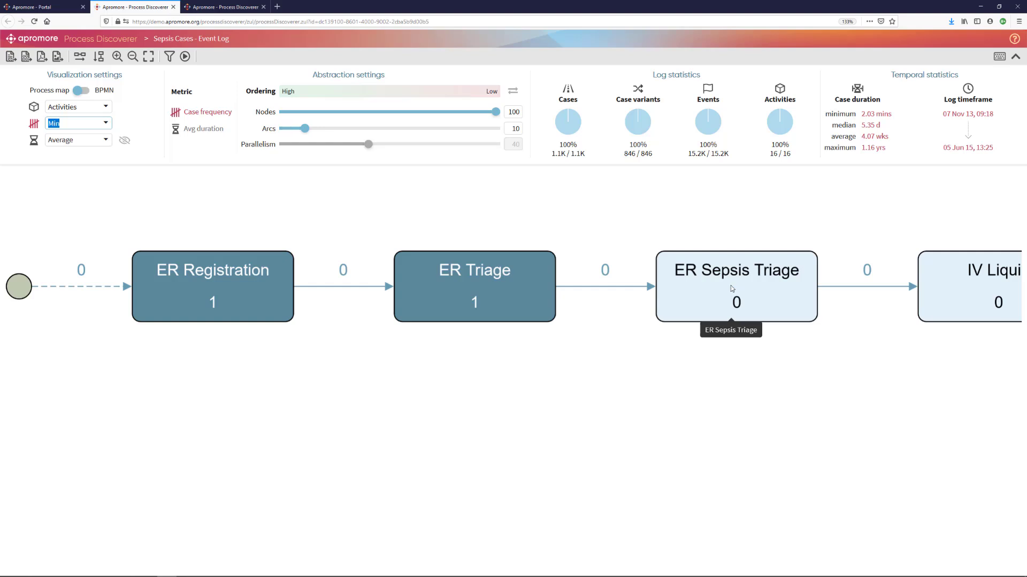
Switch the frequency measure to Max, showing ER Triage at 2 per case.
{"action": "left_click", "coordinate": [107, 123]}
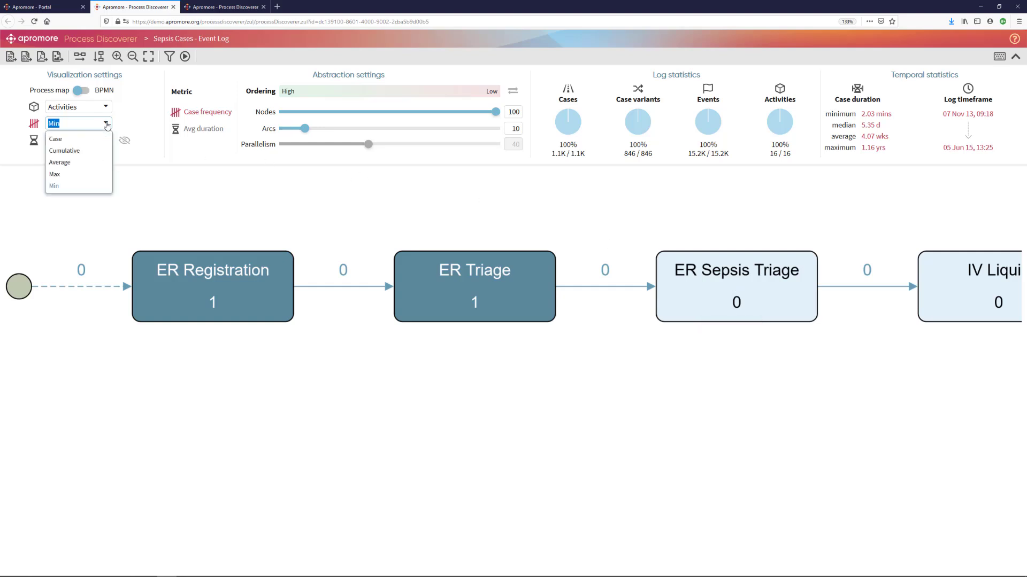
{"action": "left_click", "coordinate": [98, 176]}
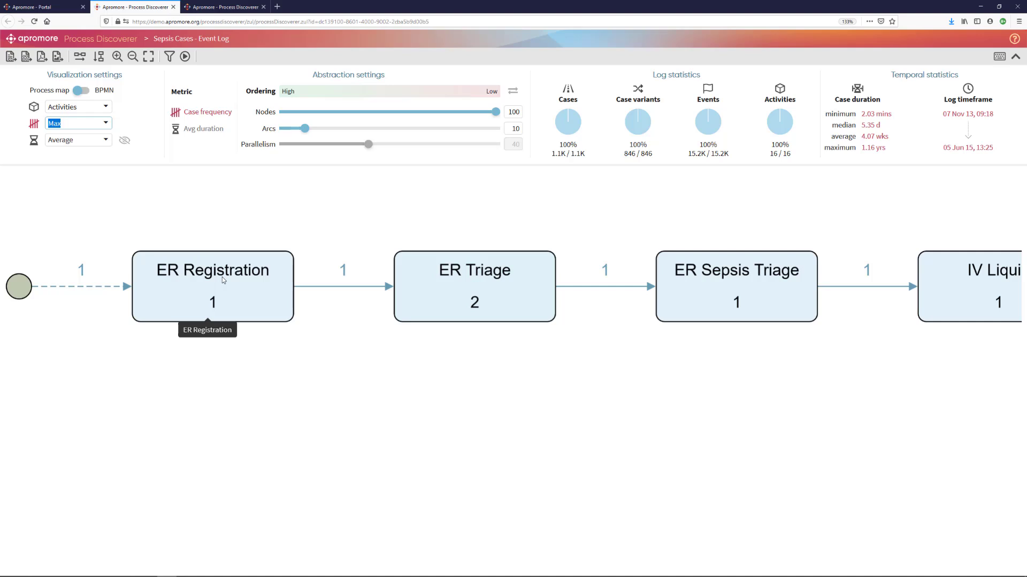
{"action": "left_click_drag", "start_coordinate": [471, 379], "coordinate": [318, 378]}
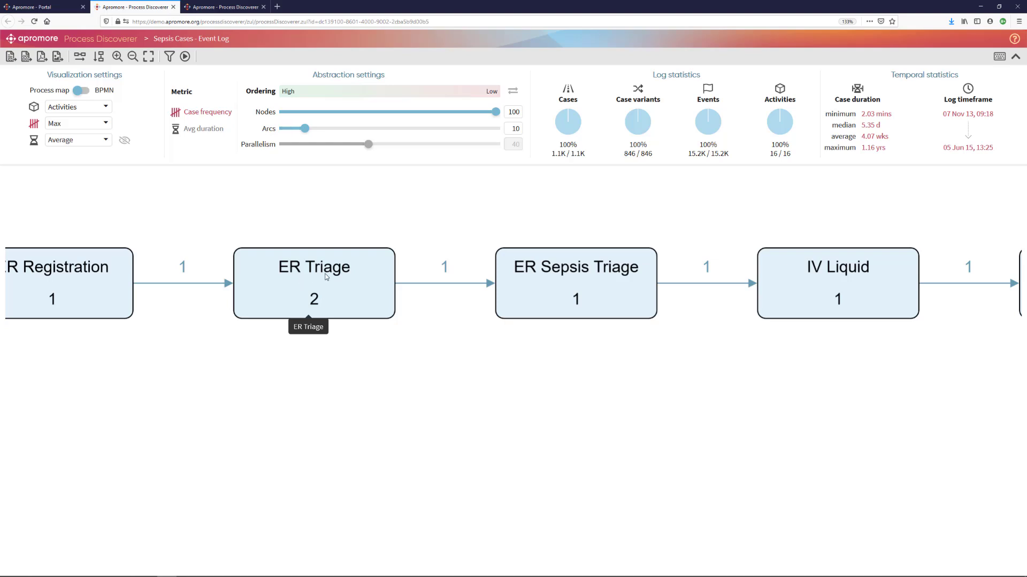
Add a Rework & repetition filter requiring ER Triage at least 2 times, leaving 3 cases.
{"action": "left_click", "coordinate": [169, 57]}
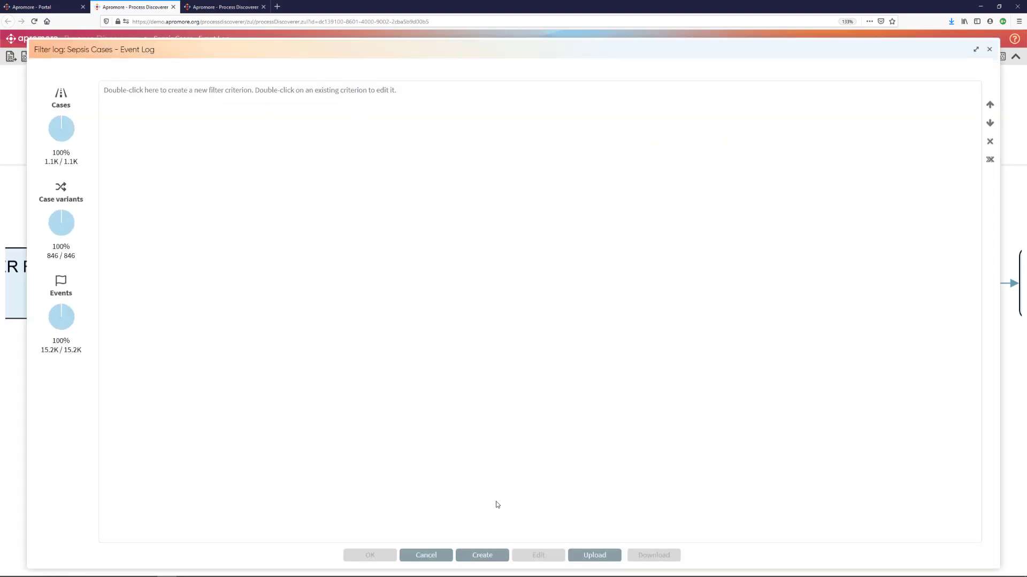
{"action": "left_click", "coordinate": [491, 559]}
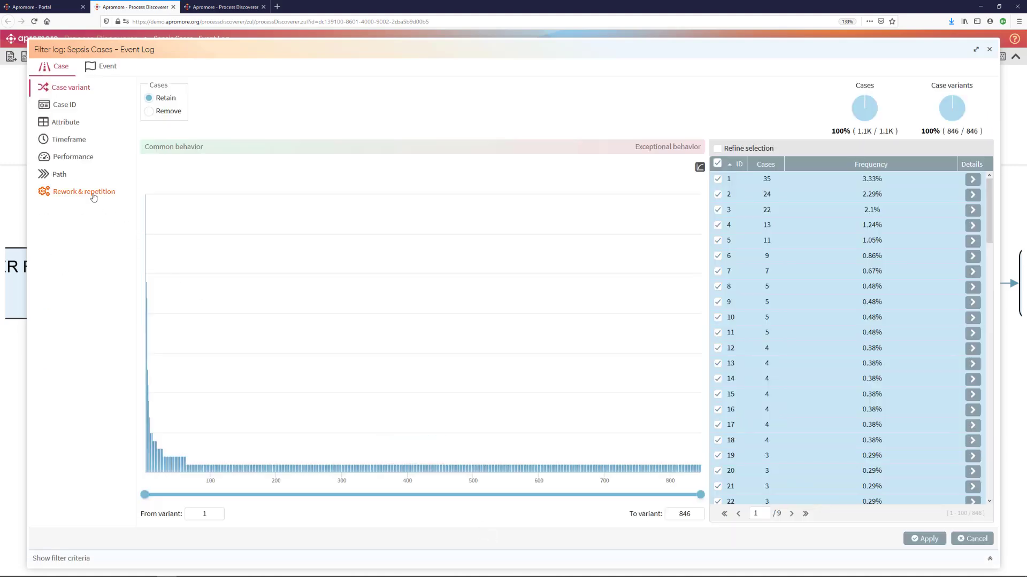
{"action": "left_click", "coordinate": [93, 197]}
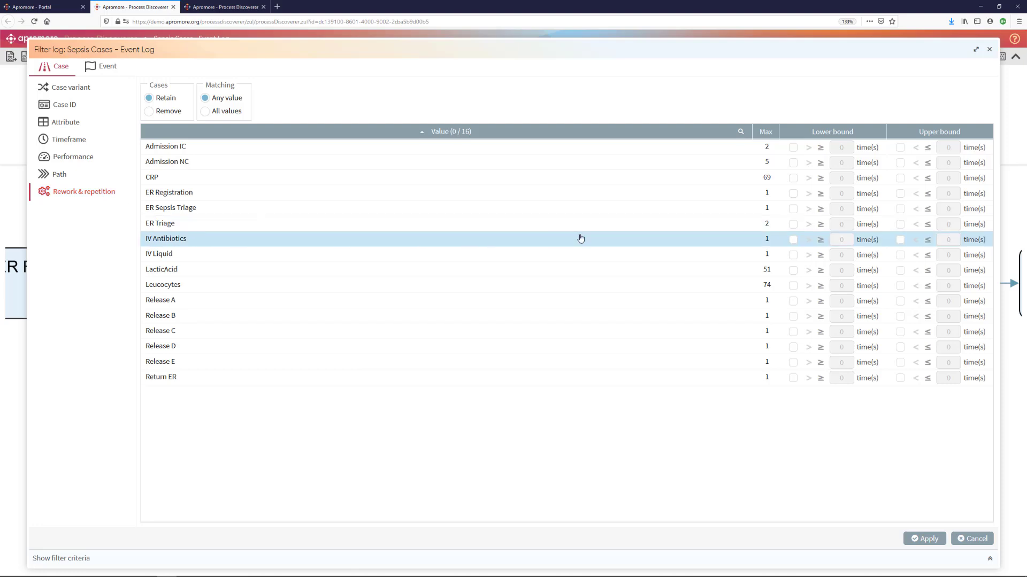
{"action": "left_click", "coordinate": [793, 225]}
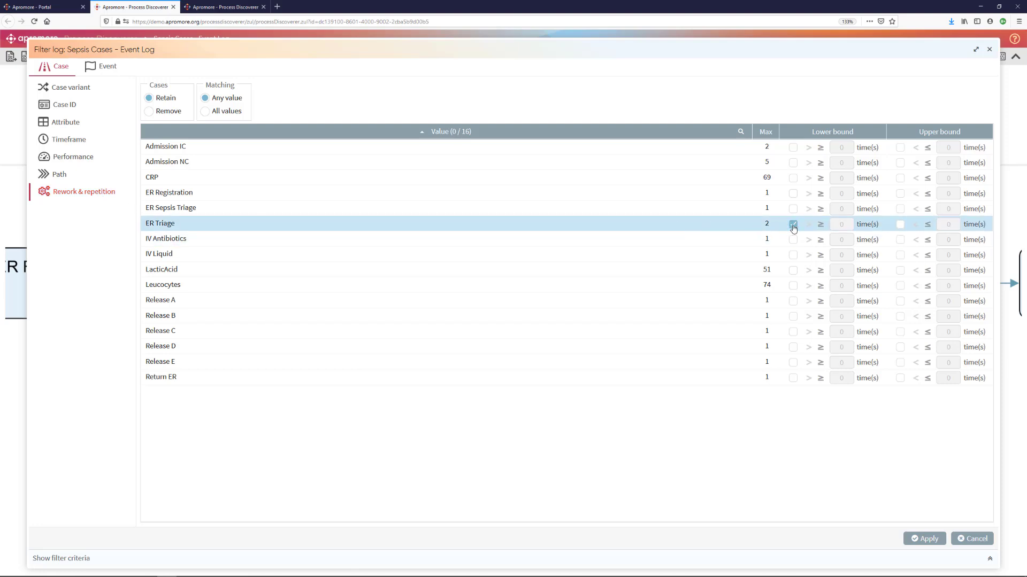
{"action": "double_click", "coordinate": [840, 225]}
{"action": "type", "text": "2"}
{"action": "left_click", "coordinate": [938, 540]}
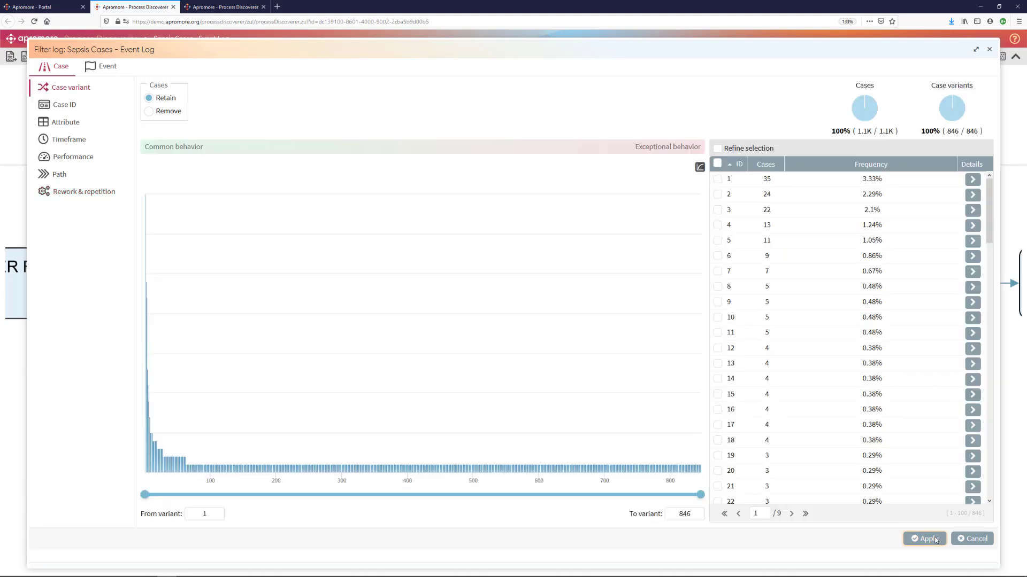
{"action": "left_click", "coordinate": [374, 554]}
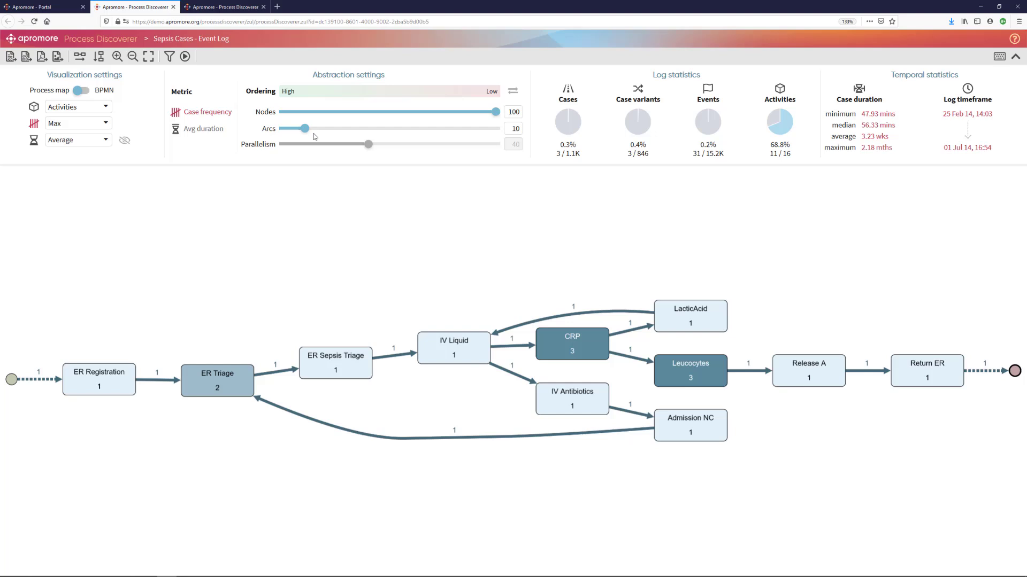
Show about 92% of arcs and select all three filtered cases in the Cases list.
{"action": "left_click_drag", "start_coordinate": [305, 129], "coordinate": [505, 138]}
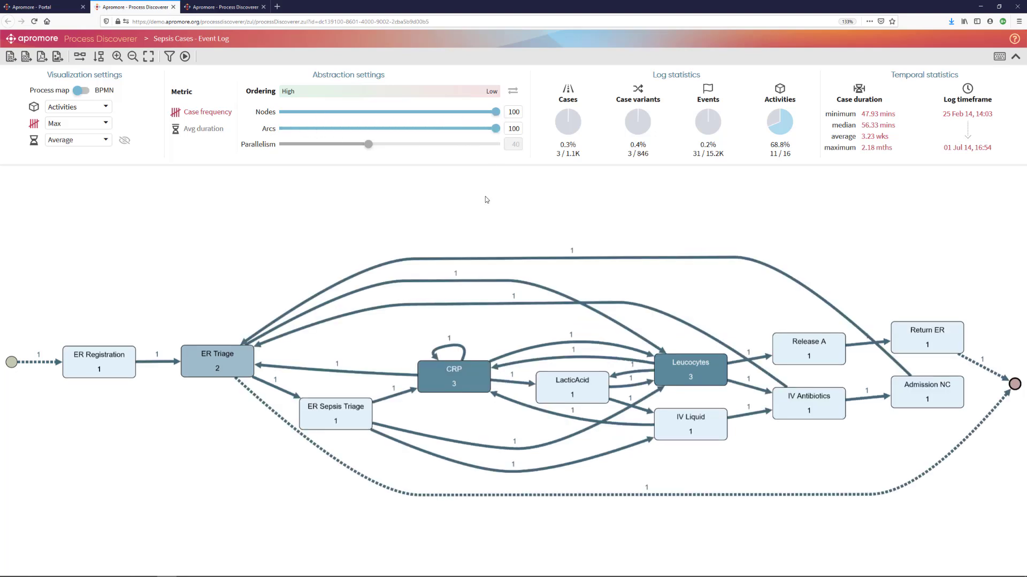
{"action": "scroll", "coordinate": [465, 311], "scroll_direction": "up", "scroll_amount": 3}
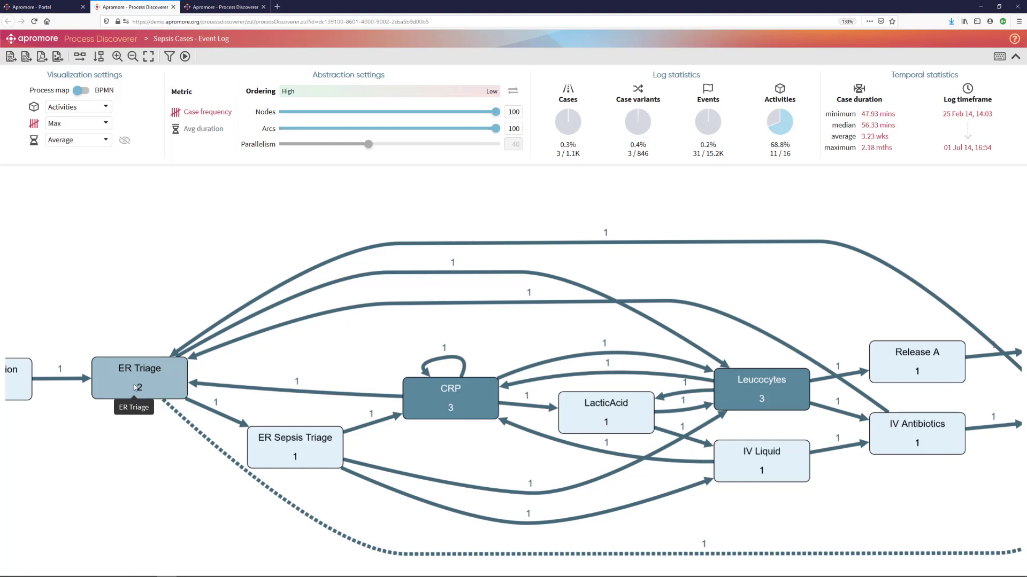
{"action": "left_click", "coordinate": [567, 100]}
{"action": "left_click", "coordinate": [402, 241]}
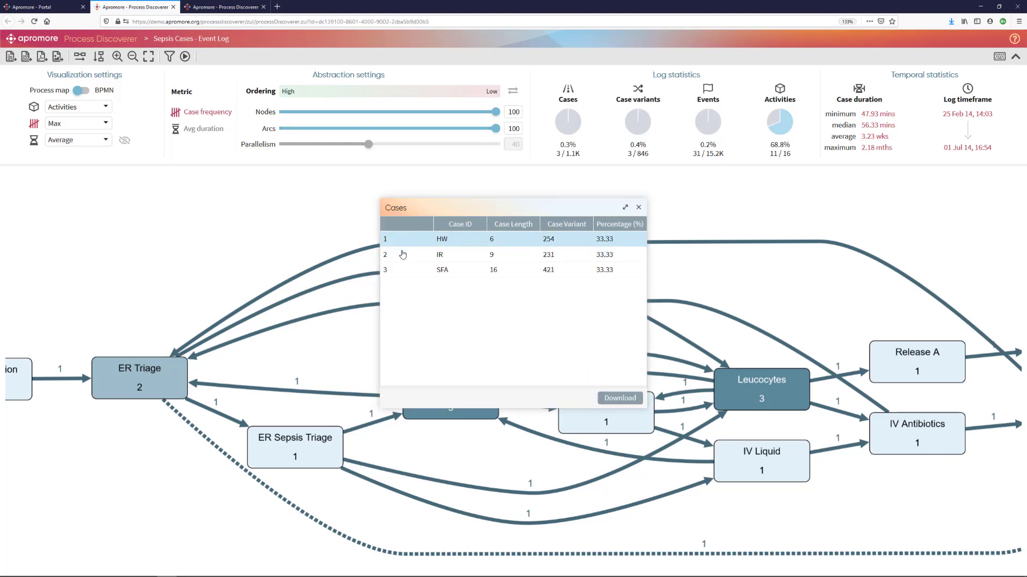
{"action": "left_click", "coordinate": [403, 271]}
{"action": "left_click", "coordinate": [452, 255]}
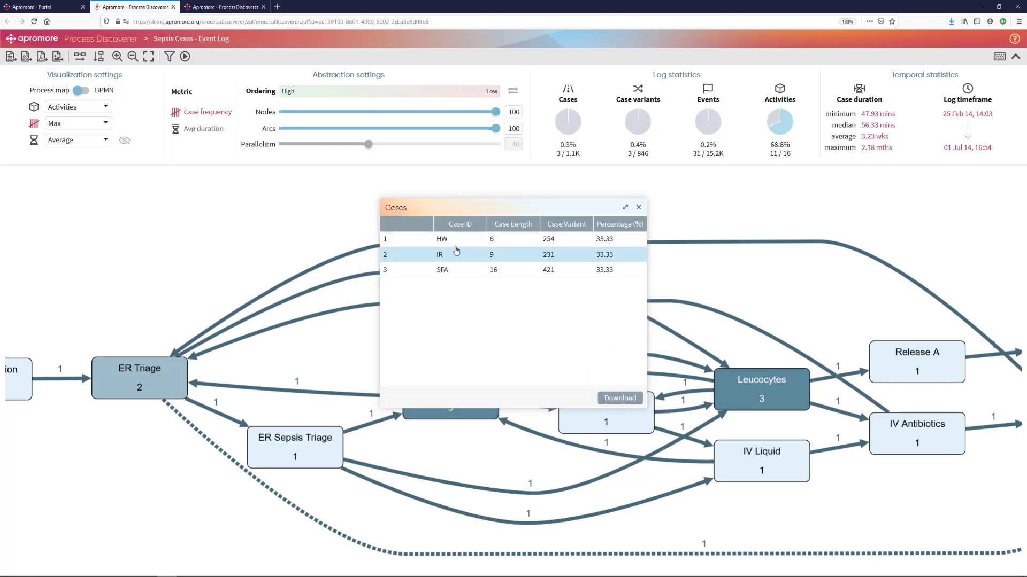
{"action": "left_click", "coordinate": [458, 242]}
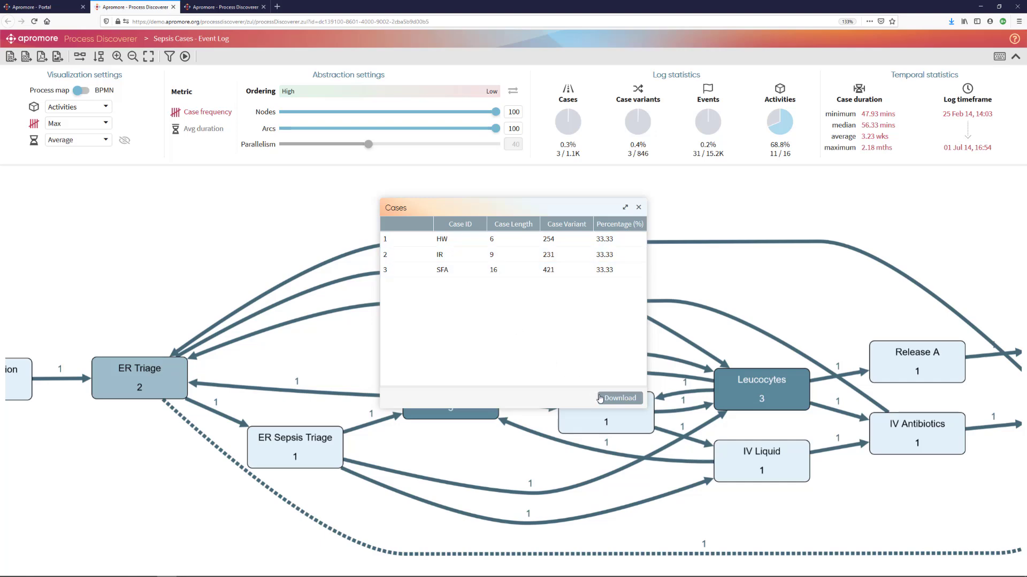
Download the case list as Cases.csv and close the Cases popup.
{"action": "left_click", "coordinate": [621, 403]}
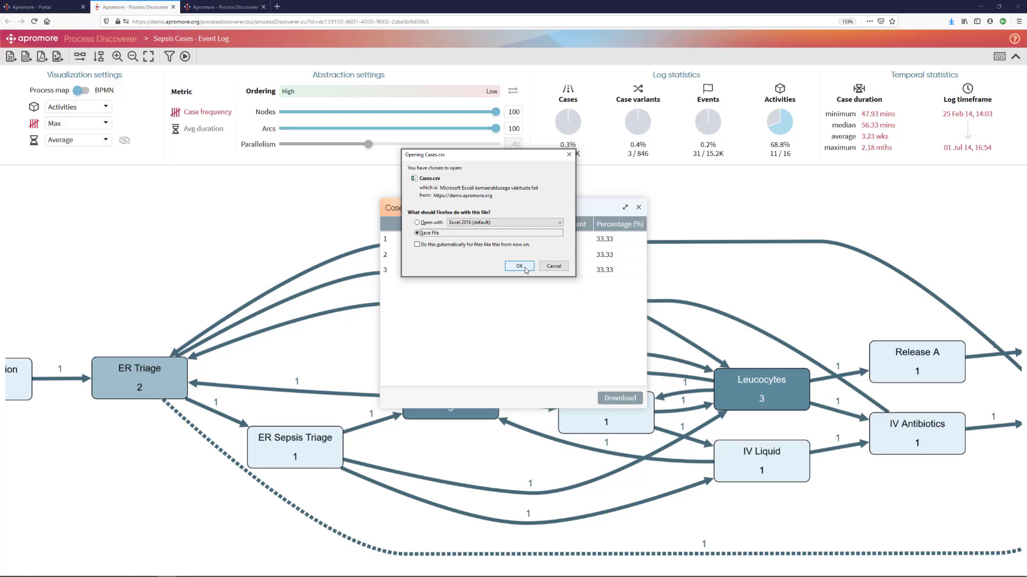
{"action": "left_click", "coordinate": [525, 270]}
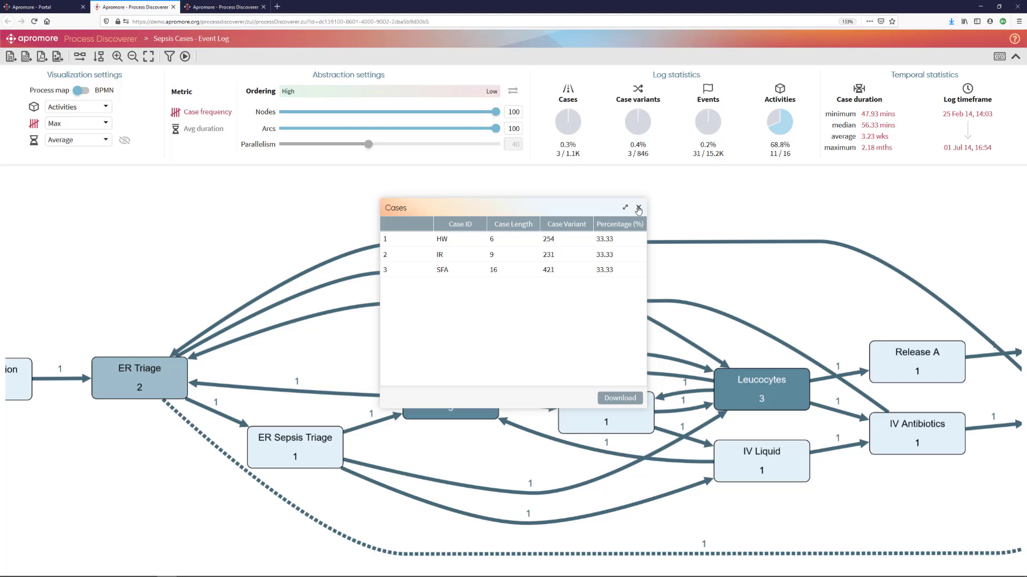
{"action": "left_click", "coordinate": [639, 208]}
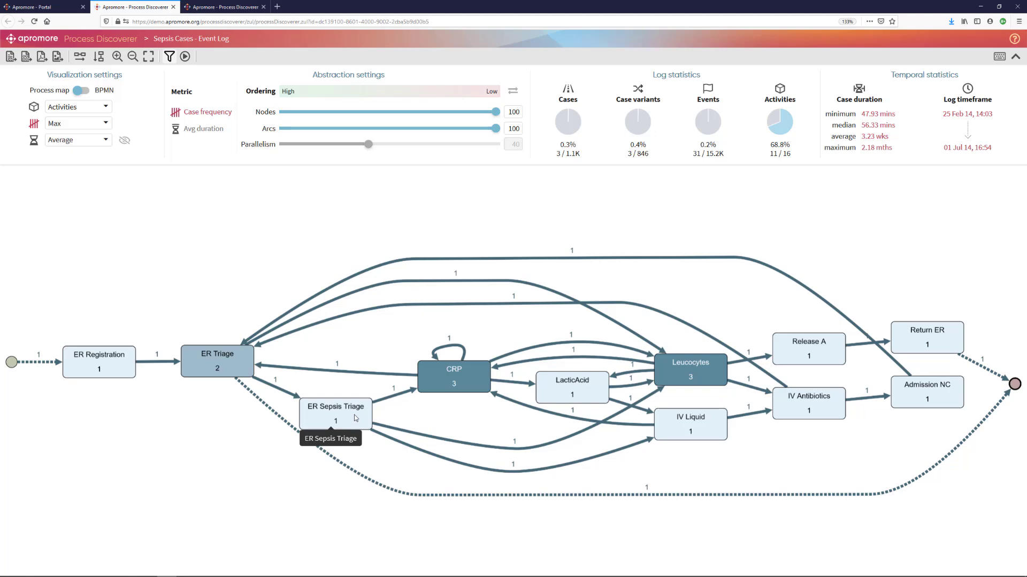
Delete the existing ER Triage repetition rule from the log filter.
{"action": "left_click", "coordinate": [170, 58]}
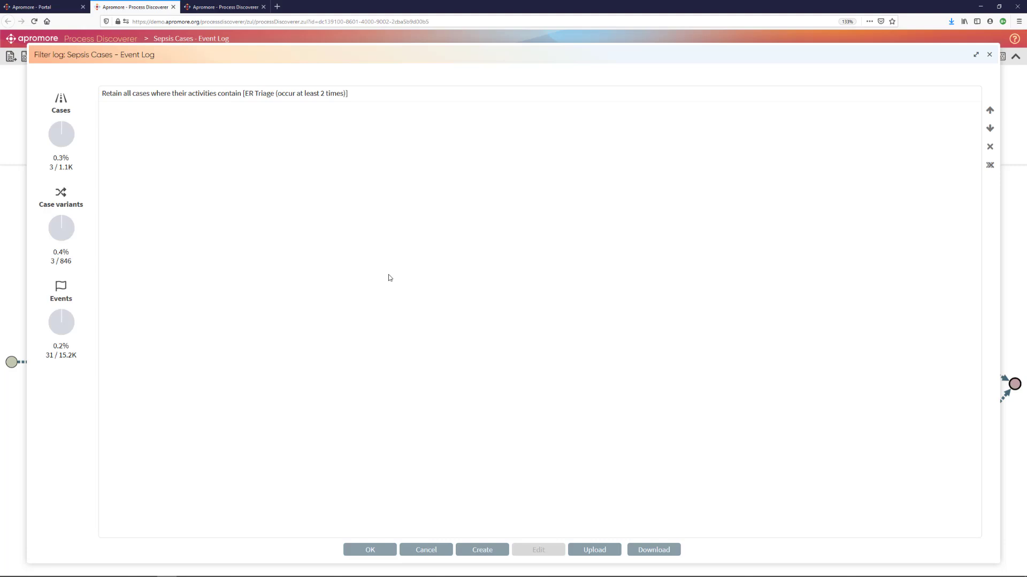
{"action": "left_click", "coordinate": [292, 98]}
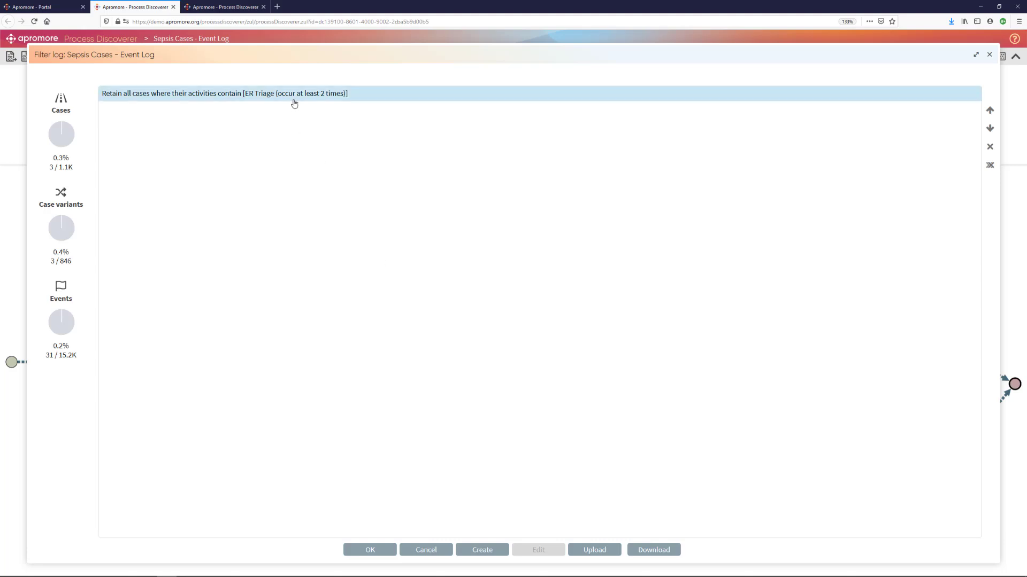
{"action": "left_click", "coordinate": [990, 147]}
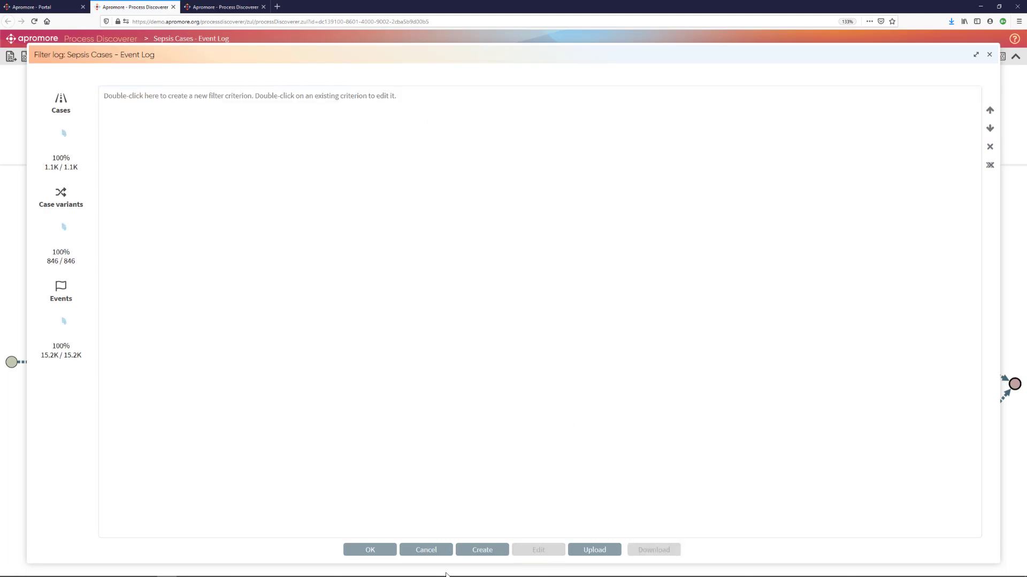
Add an Eventually-follows path filter ER Triage → ER Sepsis Triage with a 2-hour minimum.
{"action": "left_click", "coordinate": [486, 554]}
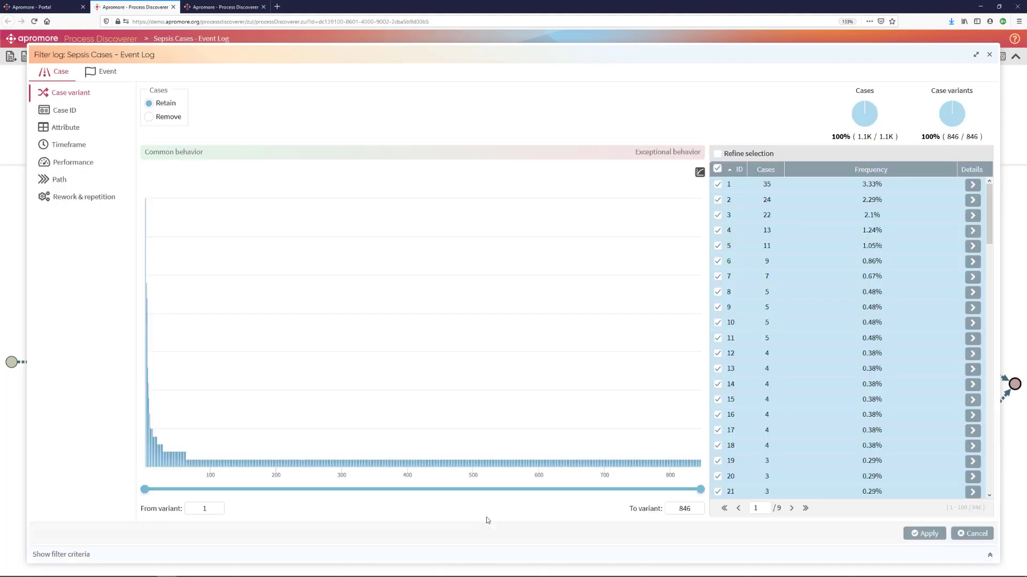
{"action": "left_click", "coordinate": [63, 183]}
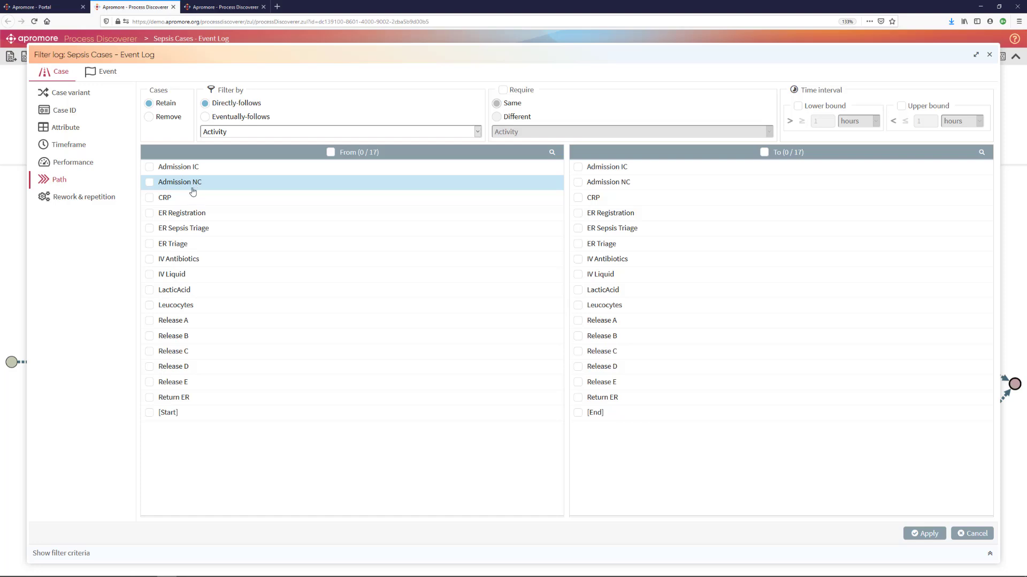
{"action": "left_click", "coordinate": [178, 247]}
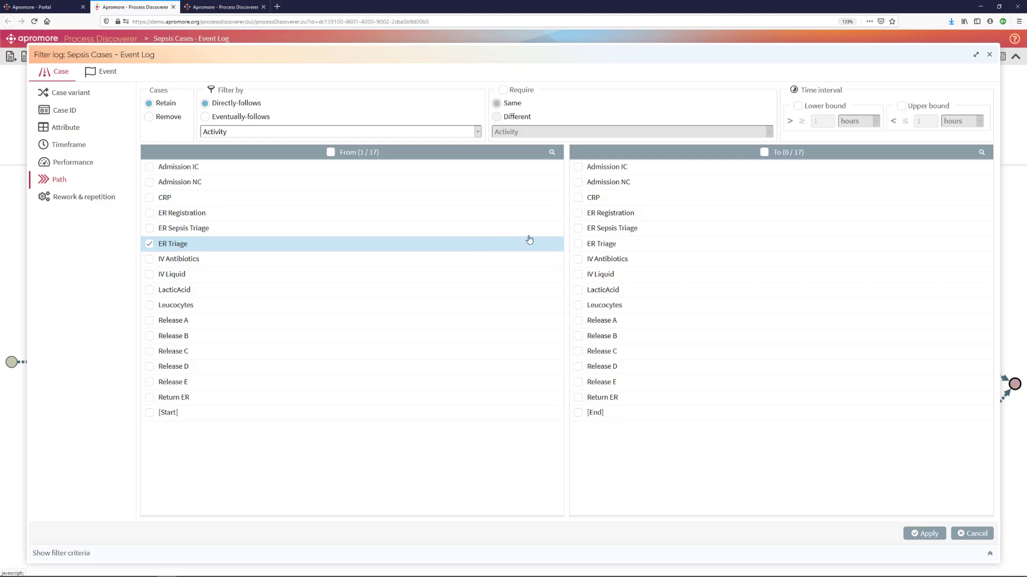
{"action": "left_click", "coordinate": [615, 231]}
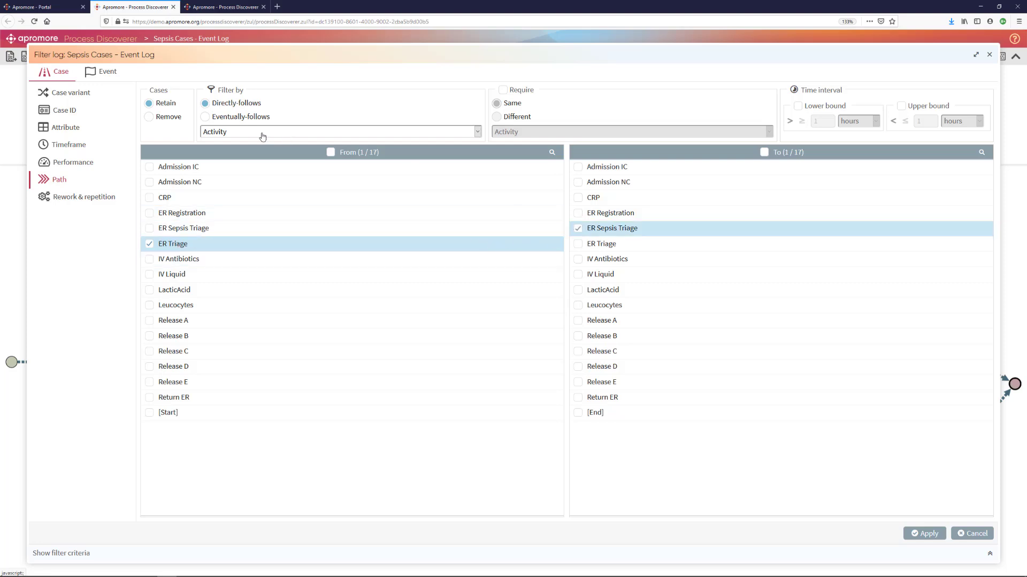
{"action": "left_click", "coordinate": [206, 117]}
{"action": "left_click", "coordinate": [798, 108]}
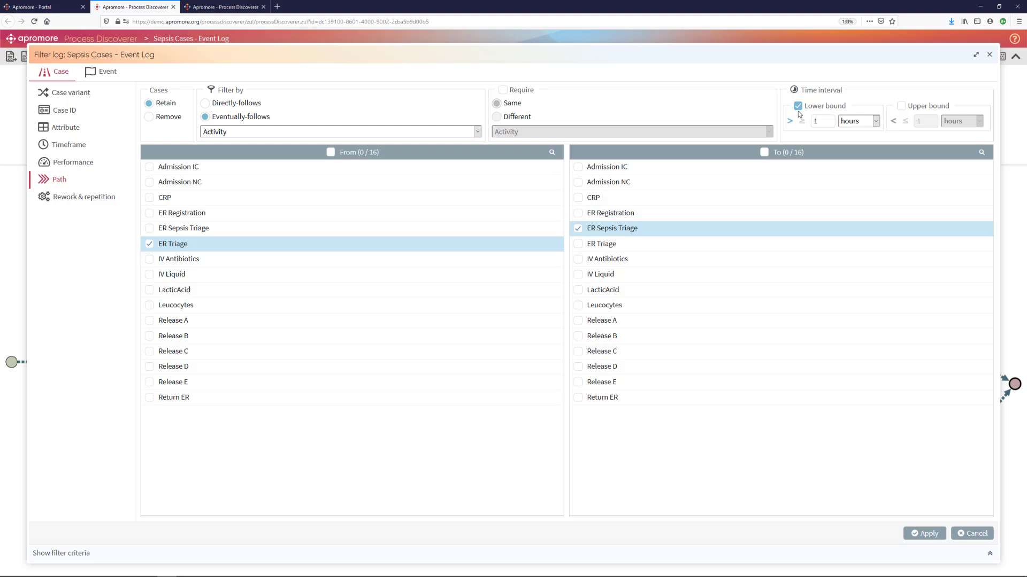
{"action": "double_click", "coordinate": [815, 121]}
{"action": "type", "text": "2"}
{"action": "left_click", "coordinate": [940, 534]}
{"action": "mouse_move", "coordinate": [63, 131]}
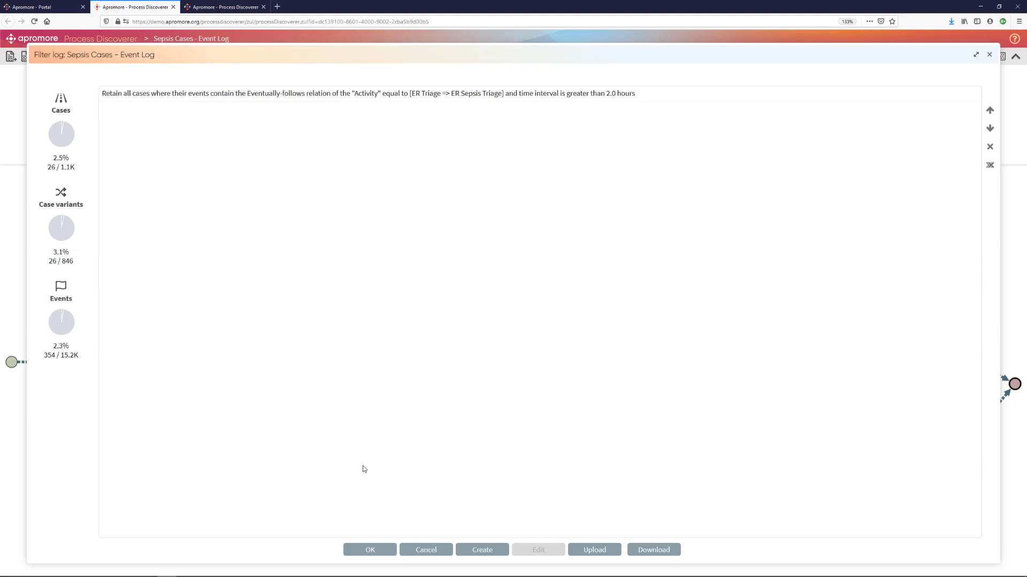
{"action": "left_click", "coordinate": [382, 555]}
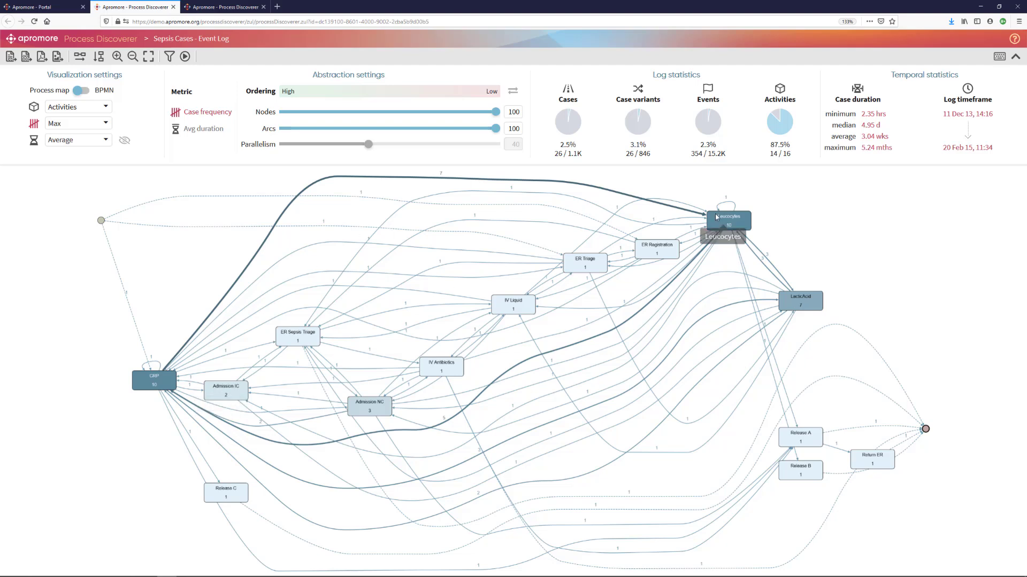
List the 26 remaining cases and view the paths of the first, third and fifth cases.
{"action": "left_click", "coordinate": [568, 92]}
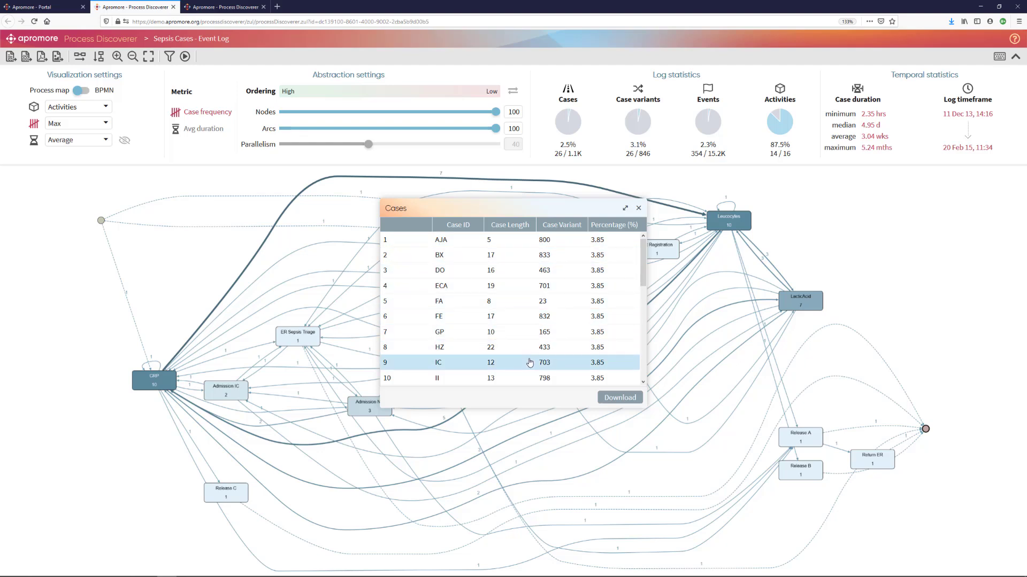
{"action": "scroll", "coordinate": [528, 362], "scroll_direction": "down", "scroll_amount": 5}
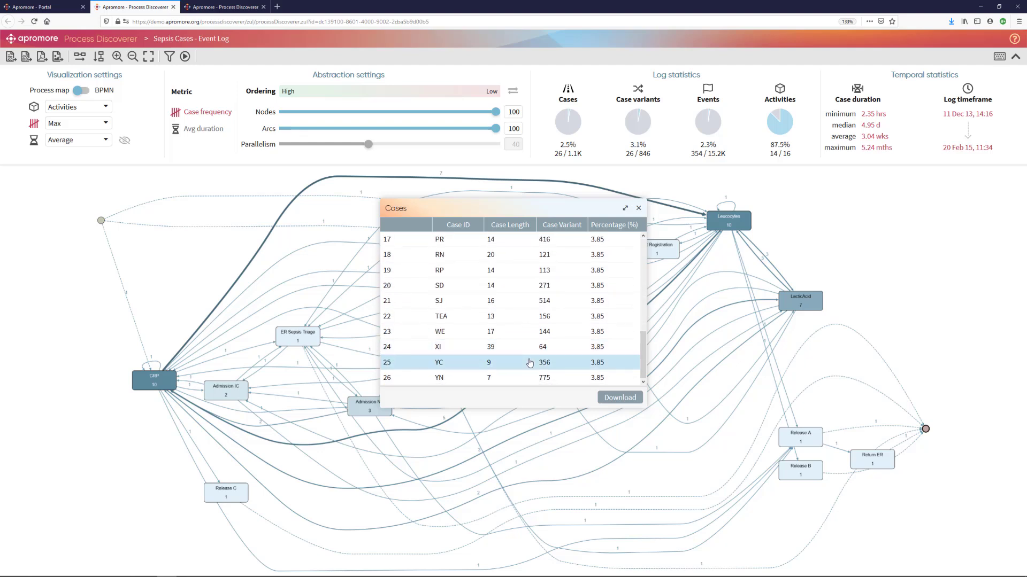
{"action": "scroll", "coordinate": [529, 363], "scroll_direction": "up", "scroll_amount": 5}
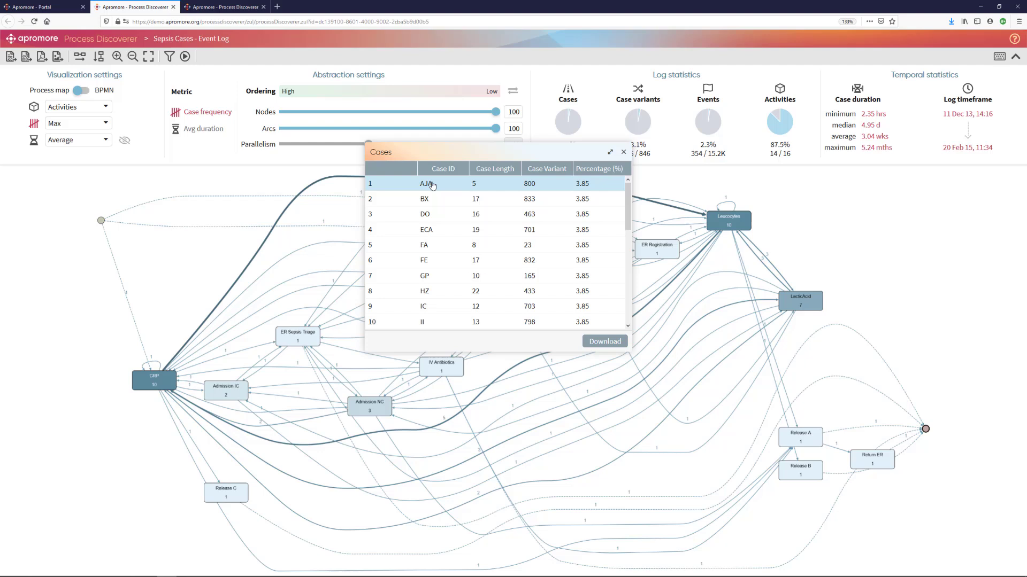
{"action": "left_click", "coordinate": [432, 184]}
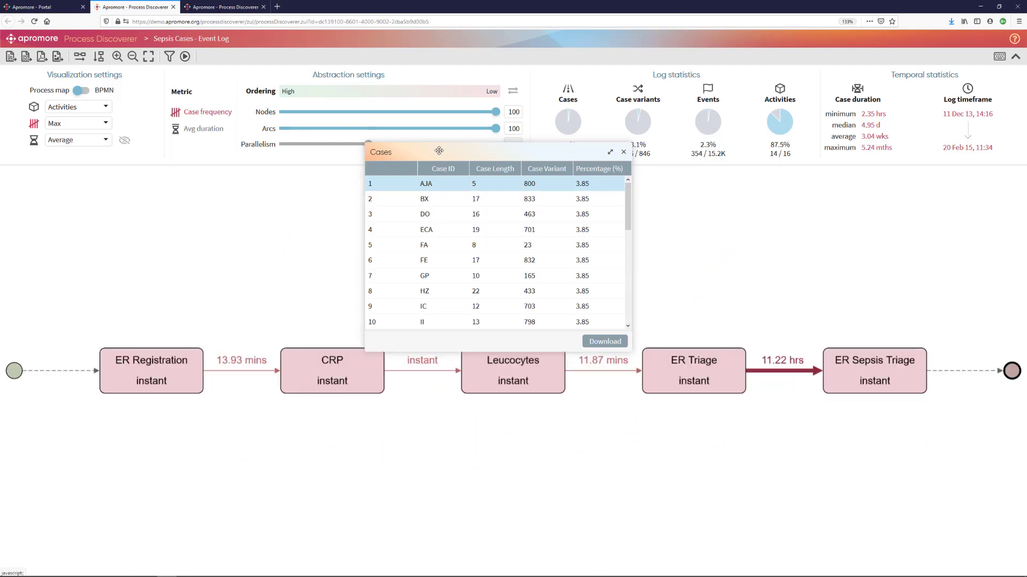
{"action": "left_click_drag", "start_coordinate": [439, 151], "coordinate": [417, 137]}
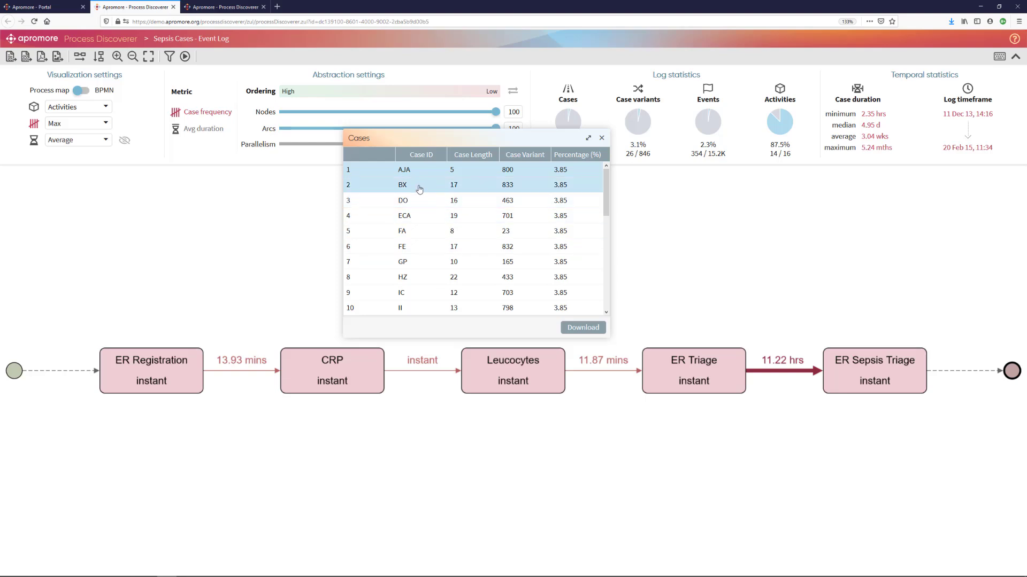
{"action": "left_click", "coordinate": [418, 205]}
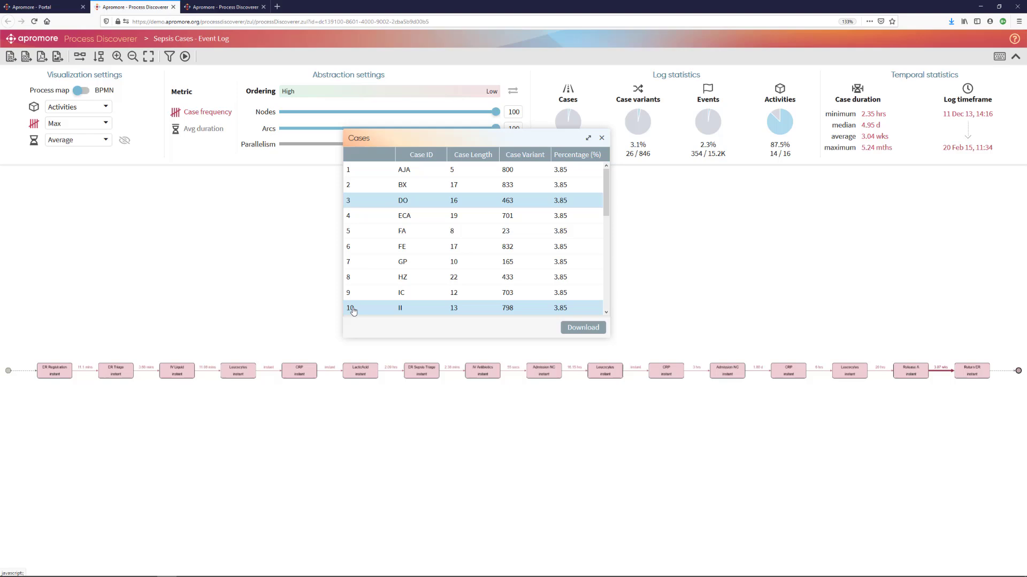
{"action": "left_click", "coordinate": [402, 231]}
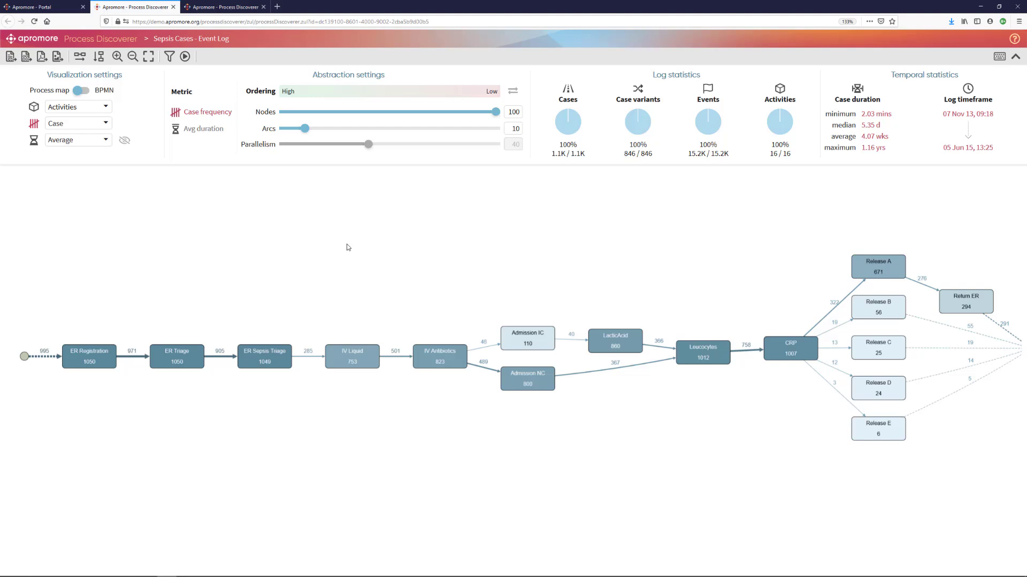
{"action": "scroll", "coordinate": [348, 246], "scroll_direction": "up", "scroll_amount": 2}
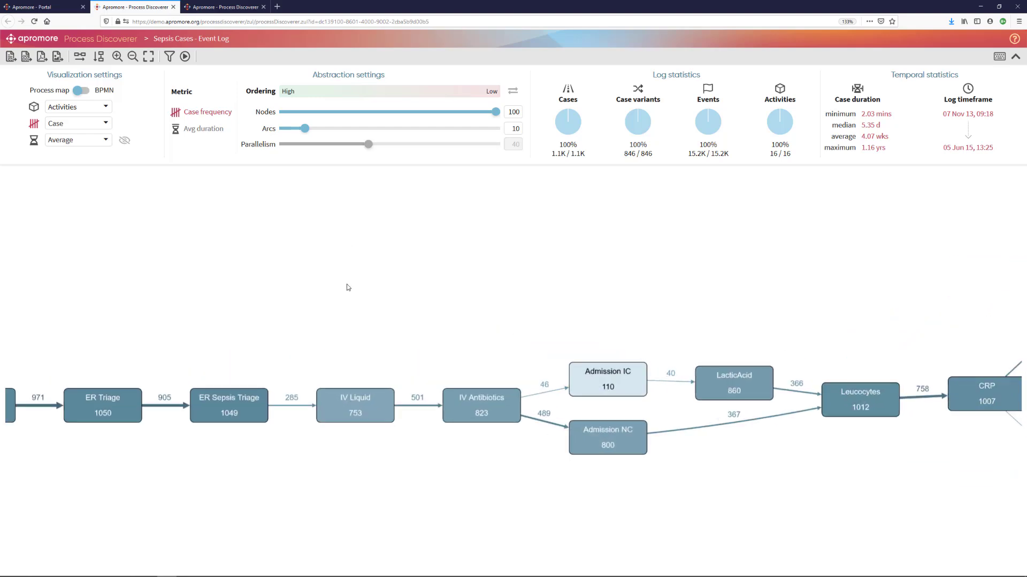
{"action": "scroll", "coordinate": [348, 285], "scroll_direction": "up", "scroll_amount": 1}
{"action": "scroll", "coordinate": [346, 286], "scroll_direction": "down", "scroll_amount": 1}
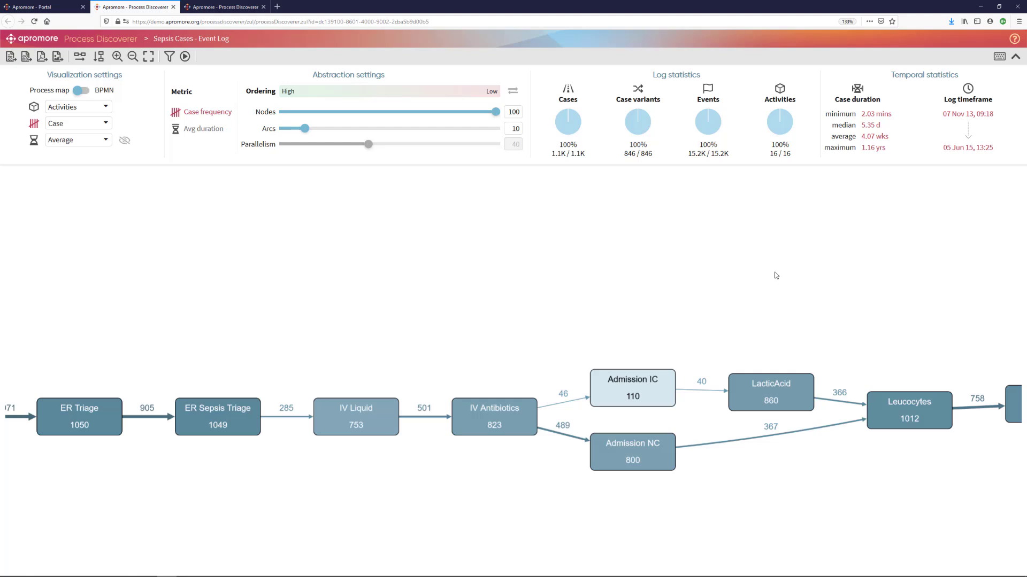
Invert the map ordering to favour rare behaviour and reduce arcs to 0.
{"action": "left_click", "coordinate": [513, 93]}
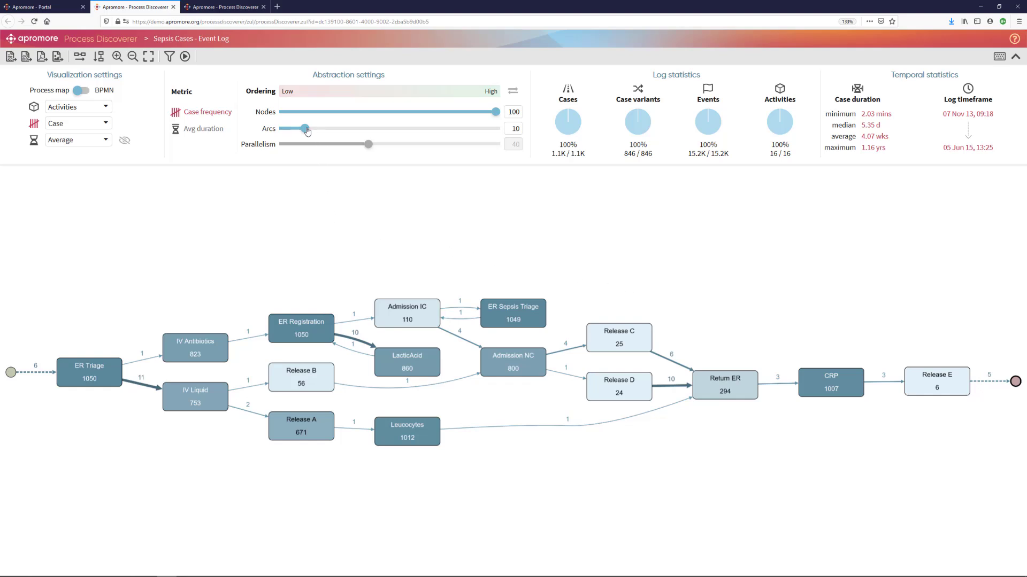
{"action": "left_click_drag", "start_coordinate": [307, 131], "coordinate": [278, 132]}
{"action": "left_click_drag", "start_coordinate": [278, 132], "coordinate": [279, 133]}
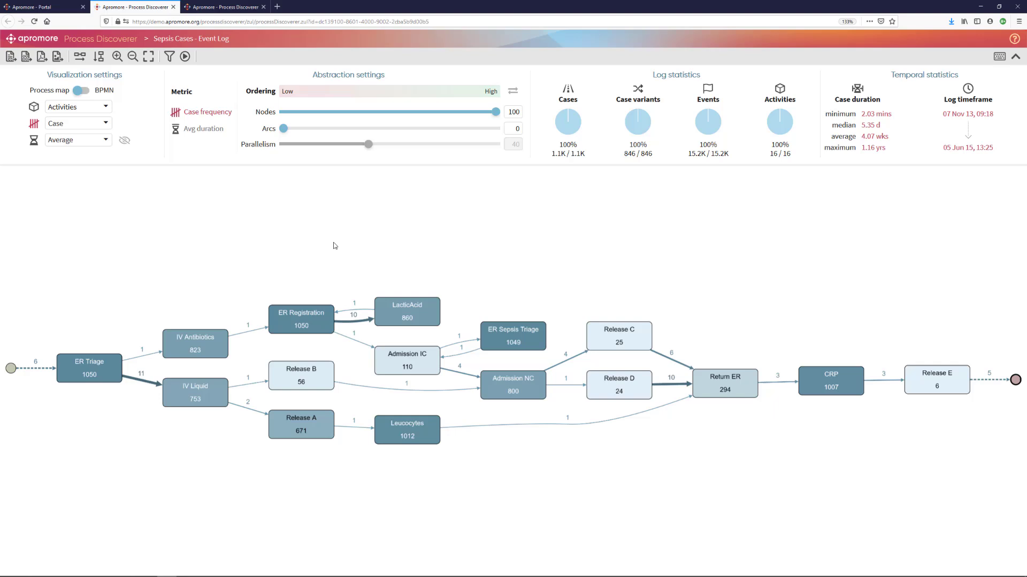
{"action": "left_click_drag", "start_coordinate": [324, 256], "coordinate": [354, 190]}
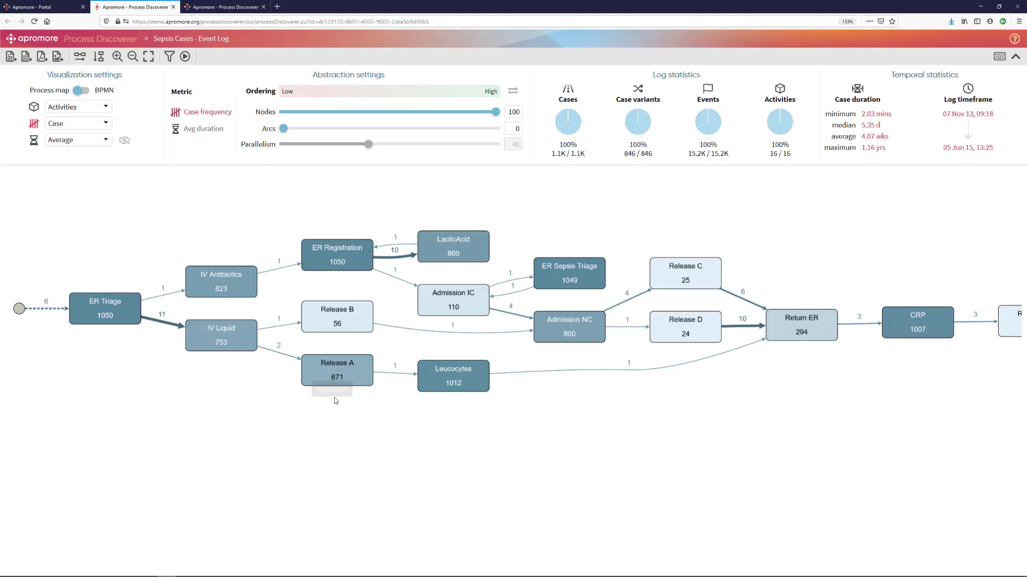
Retain only cases with the Release A → Leucocytes path, leaving a single case.
{"action": "scroll", "coordinate": [335, 401], "scroll_direction": "up", "scroll_amount": 2}
{"action": "left_click", "coordinate": [327, 358]}
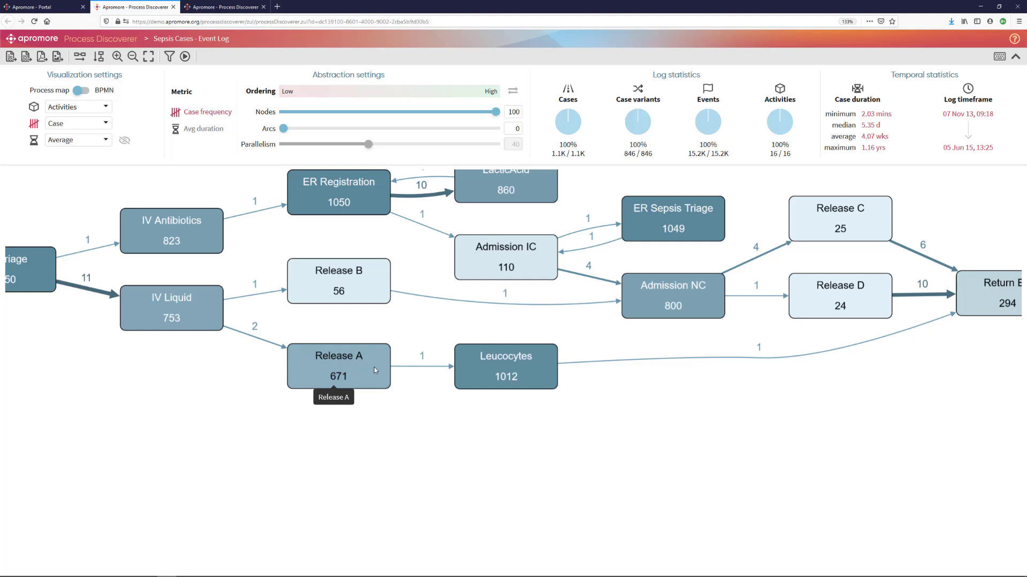
{"action": "left_click", "coordinate": [412, 368]}
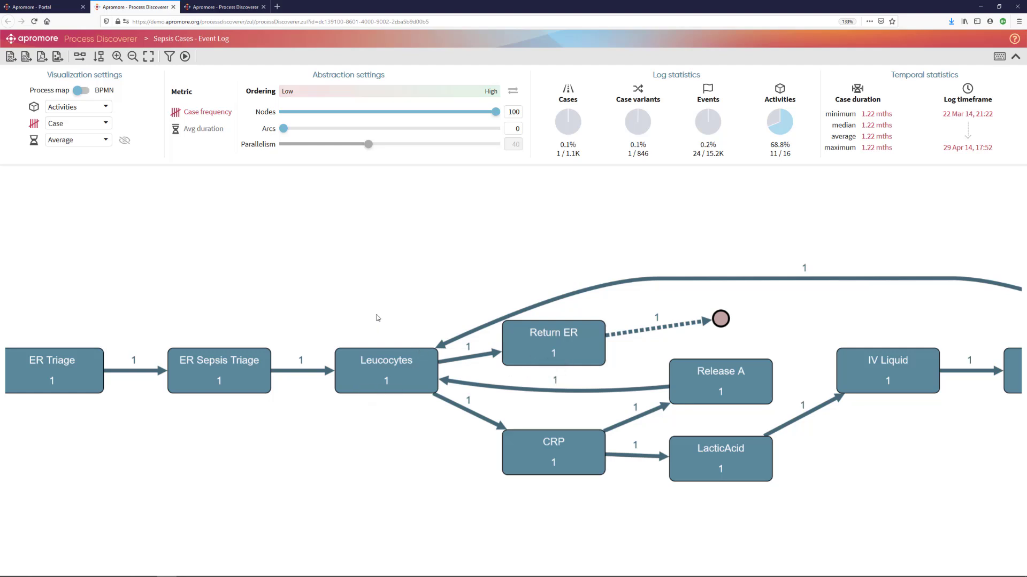
{"action": "scroll", "coordinate": [355, 303], "scroll_direction": "up", "scroll_amount": 1}
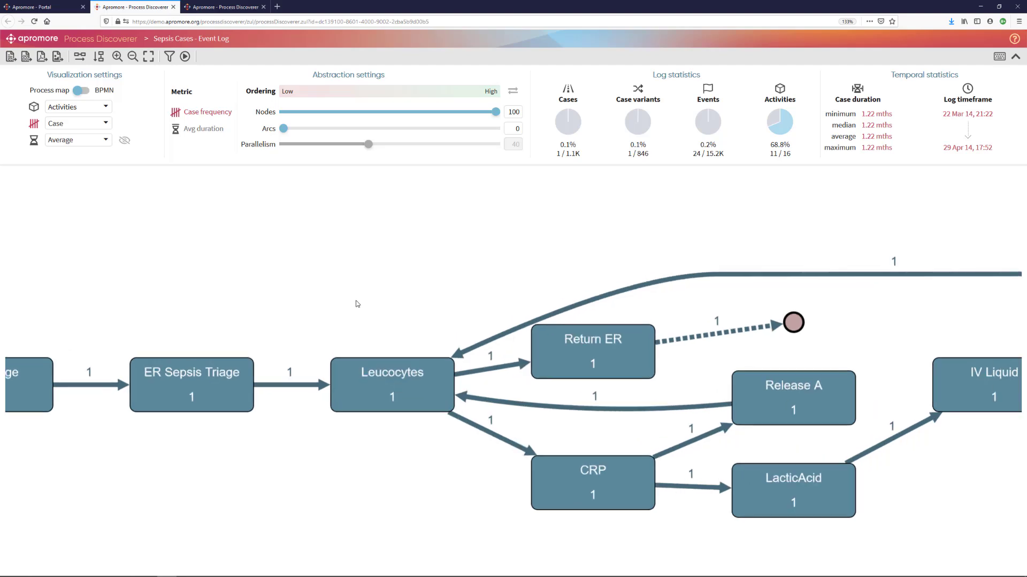
{"action": "left_click_drag", "start_coordinate": [757, 388], "coordinate": [719, 394]}
{"action": "mouse_move", "coordinate": [413, 393]}
{"action": "left_mouse_down"}
{"action": "mouse_move", "coordinate": [401, 396]}
{"action": "mouse_move", "coordinate": [413, 399]}
{"action": "left_mouse_up"}
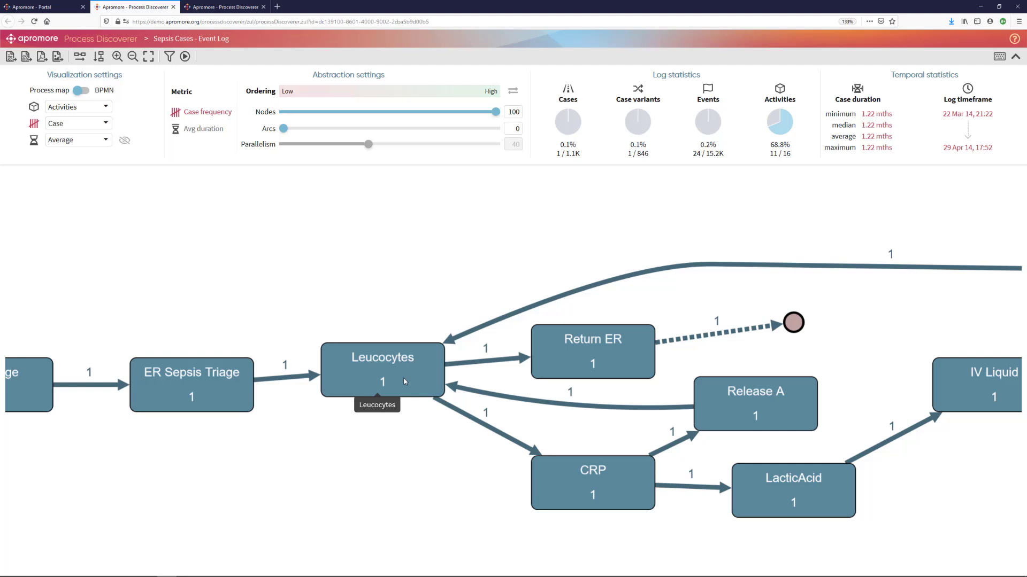
{"action": "left_click", "coordinate": [568, 100]}
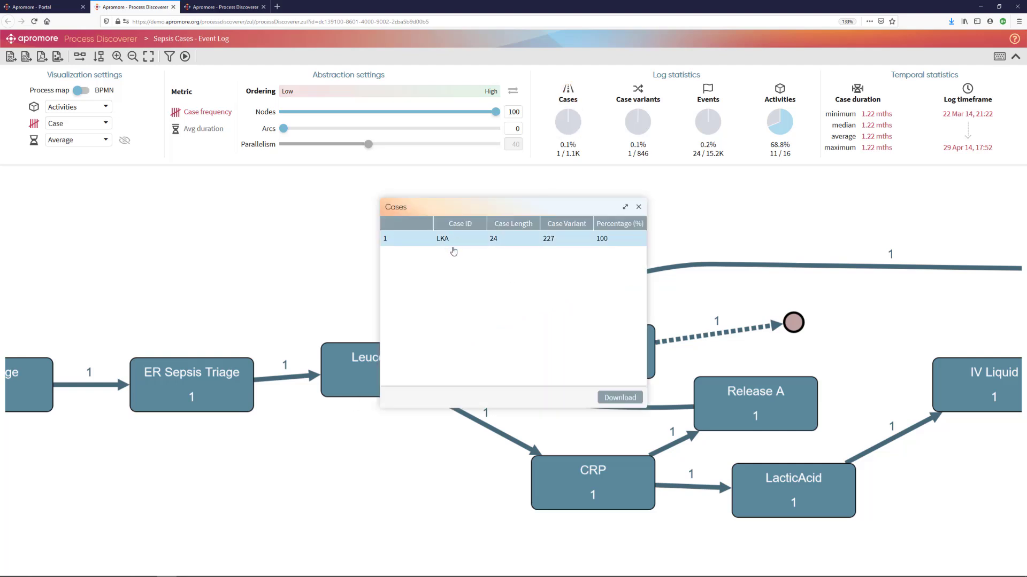
{"action": "left_click_drag", "start_coordinate": [461, 208], "coordinate": [428, 104]}
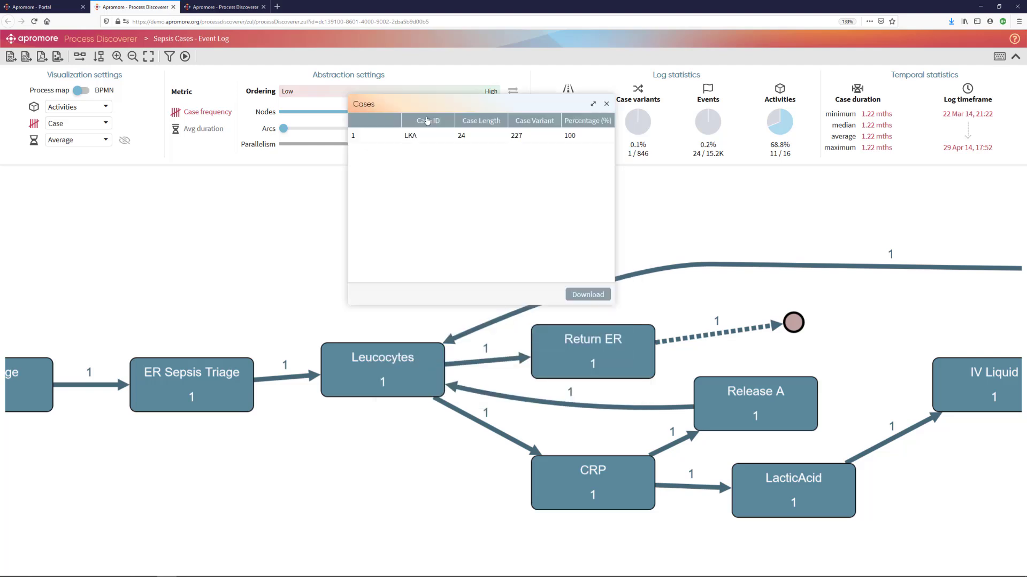
{"action": "left_click", "coordinate": [414, 137]}
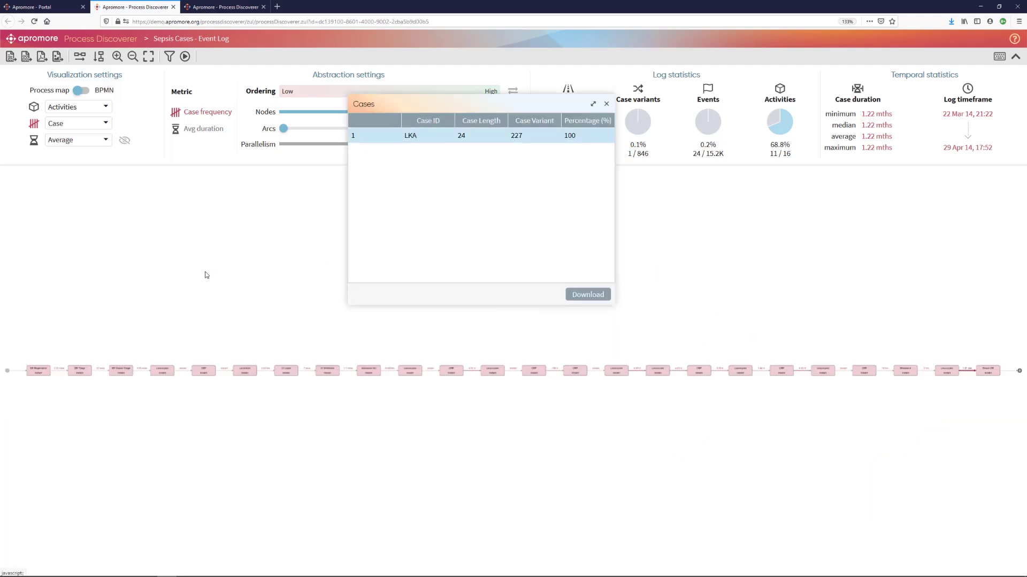
{"action": "scroll", "coordinate": [210, 276], "scroll_direction": "up", "scroll_amount": 1}
{"action": "scroll", "coordinate": [210, 276], "scroll_direction": "up", "scroll_amount": 2}
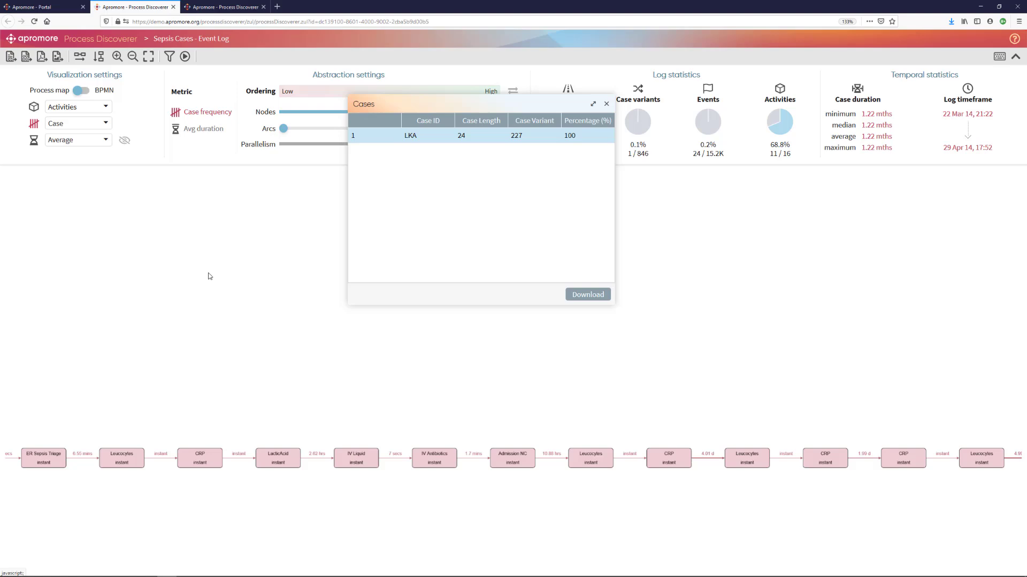
{"action": "left_click", "coordinate": [606, 104]}
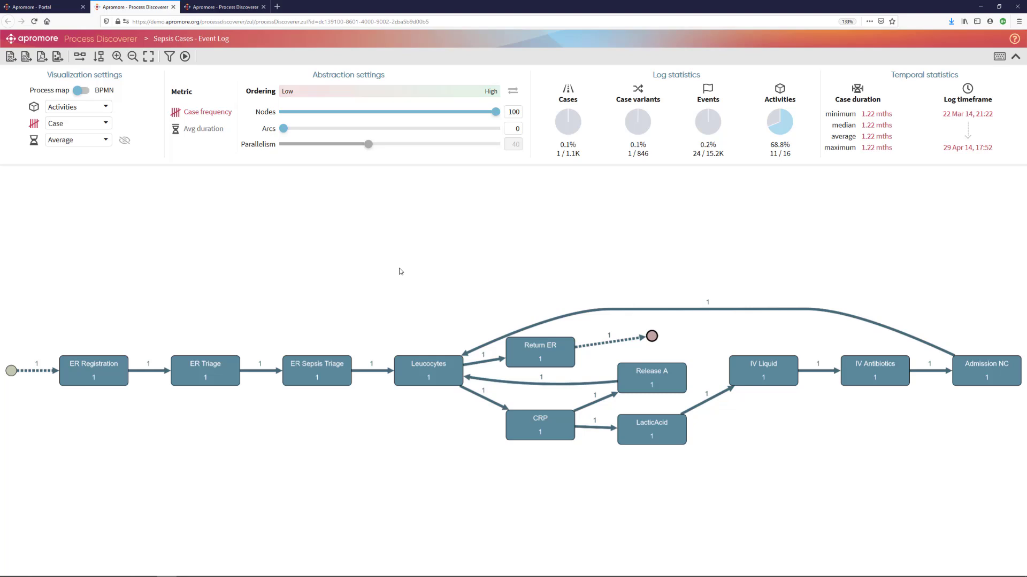
Switch to the Order_to_Cash_Example log, centre on invoice/credit note, and open its log filter.
{"action": "left_click", "coordinate": [228, 7]}
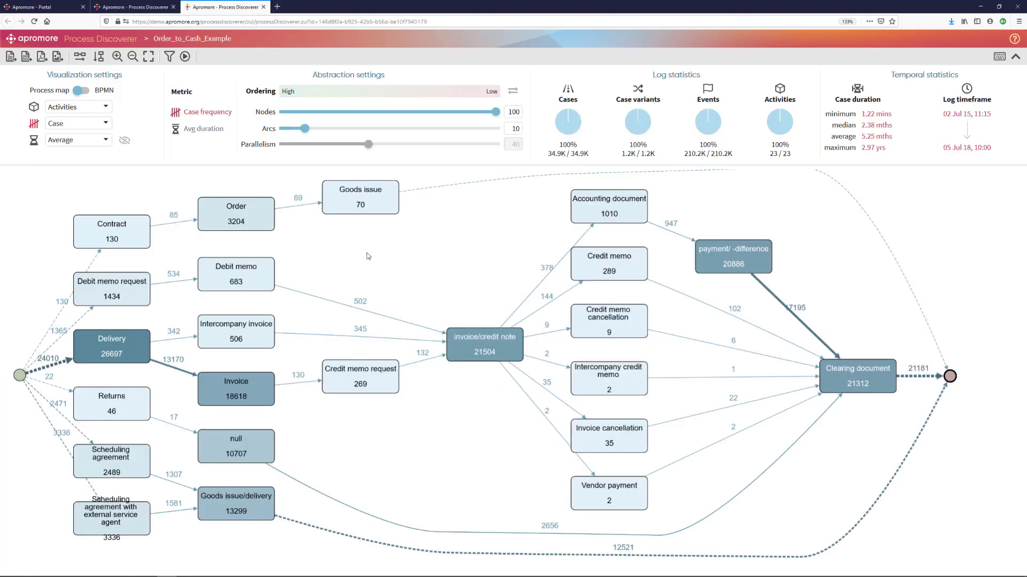
{"action": "scroll", "coordinate": [406, 307], "scroll_direction": "up", "scroll_amount": 3}
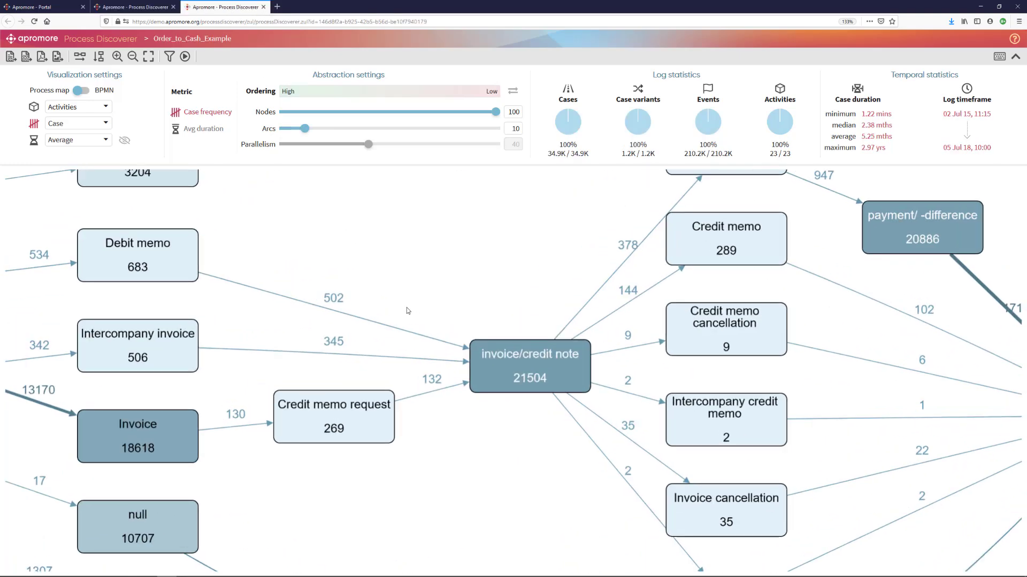
{"action": "left_click_drag", "start_coordinate": [528, 300], "coordinate": [298, 274]}
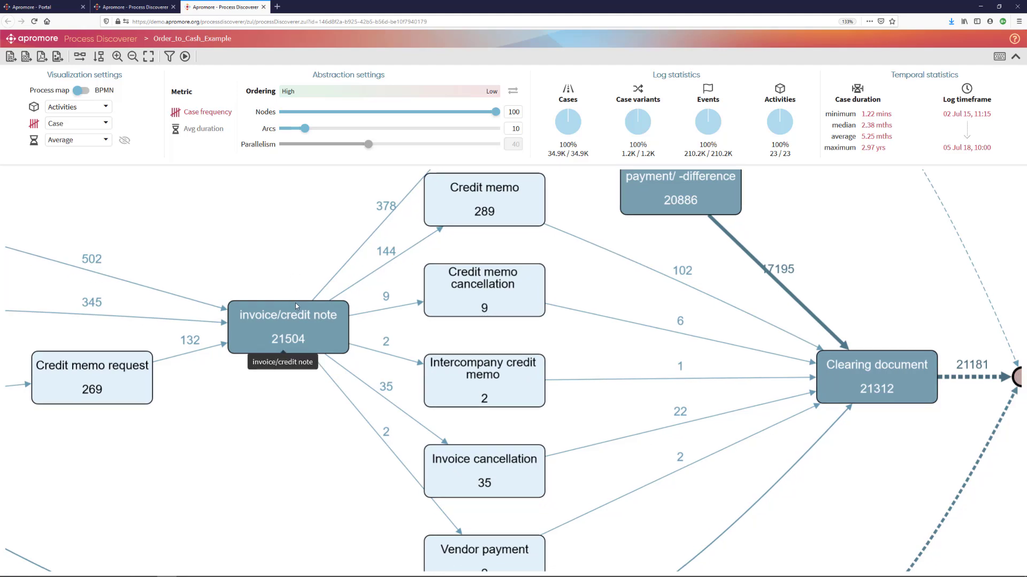
{"action": "scroll", "coordinate": [298, 336], "scroll_direction": "up", "scroll_amount": 2}
{"action": "left_click_drag", "start_coordinate": [298, 344], "coordinate": [289, 334]}
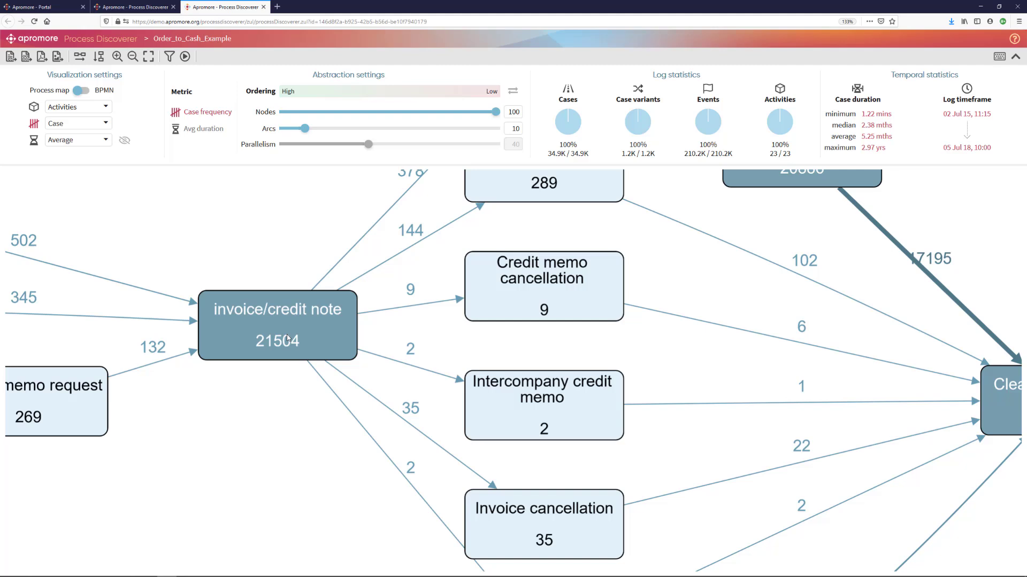
{"action": "left_click_drag", "start_coordinate": [657, 261], "coordinate": [583, 367]}
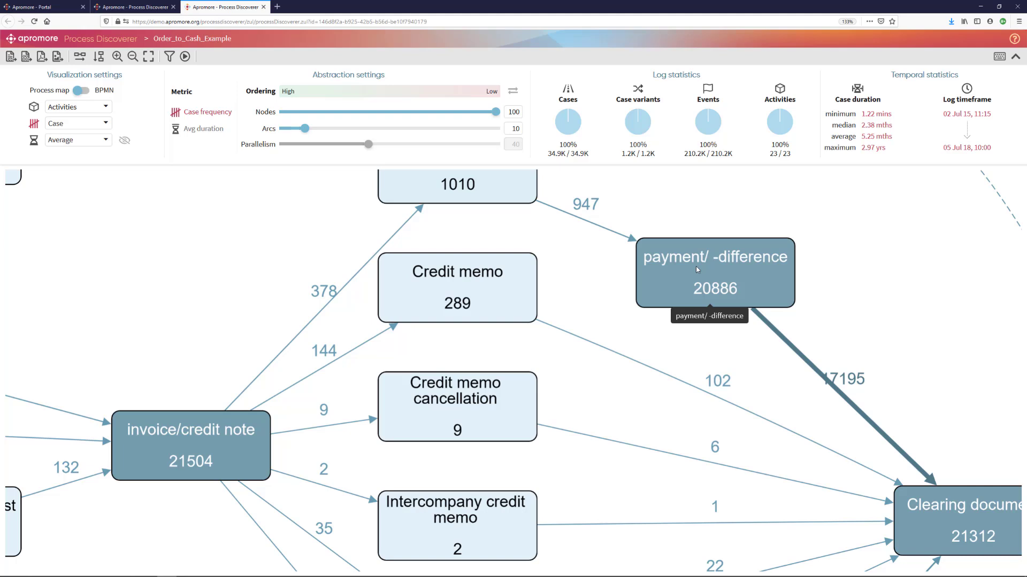
{"action": "left_click", "coordinate": [171, 59]}
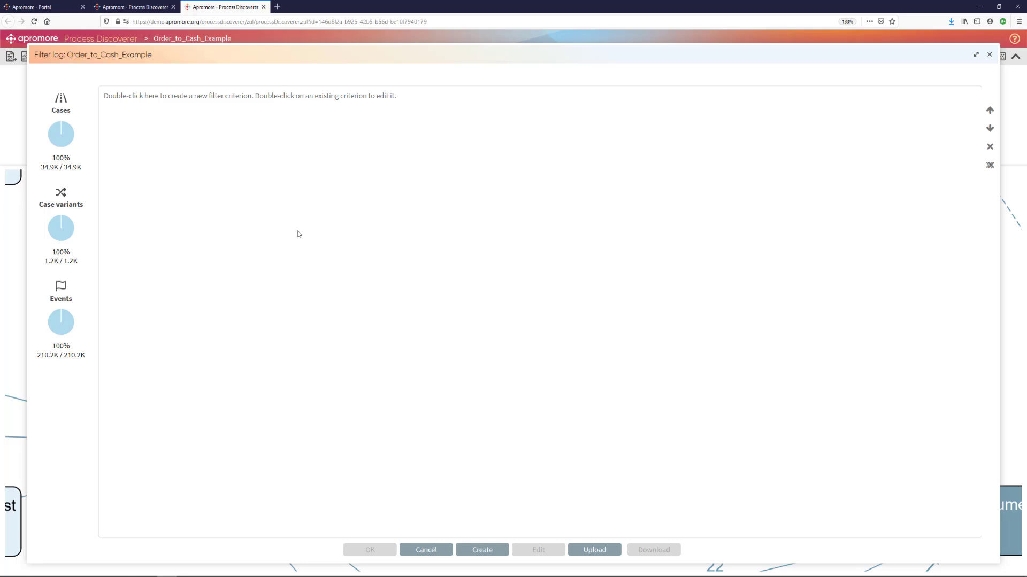
Add an Eventually-follows path filter invoice/credit note → payment/ -difference requiring the same User name.
{"action": "left_click", "coordinate": [482, 550]}
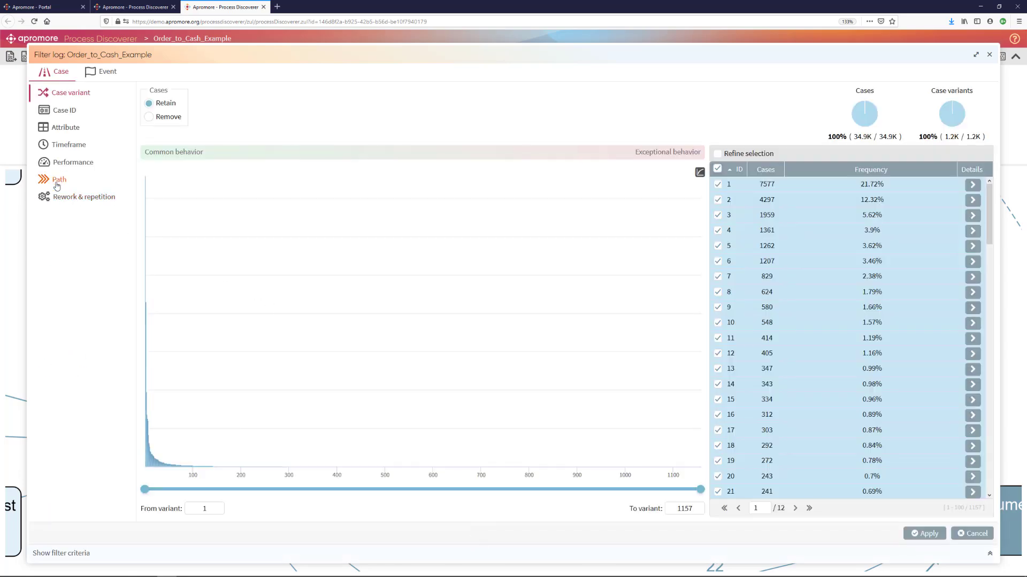
{"action": "left_click", "coordinate": [59, 180]}
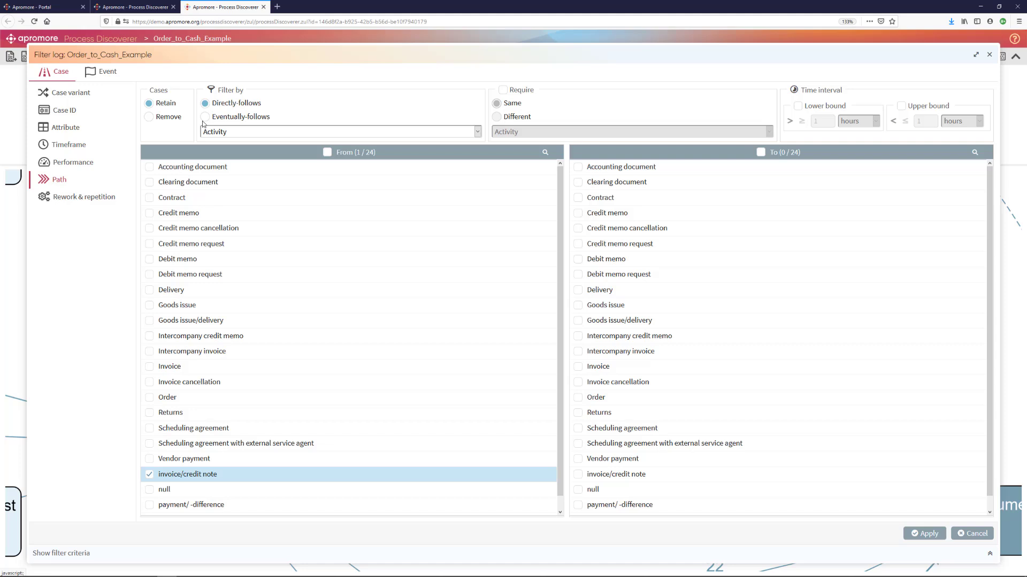
{"action": "left_click", "coordinate": [205, 118]}
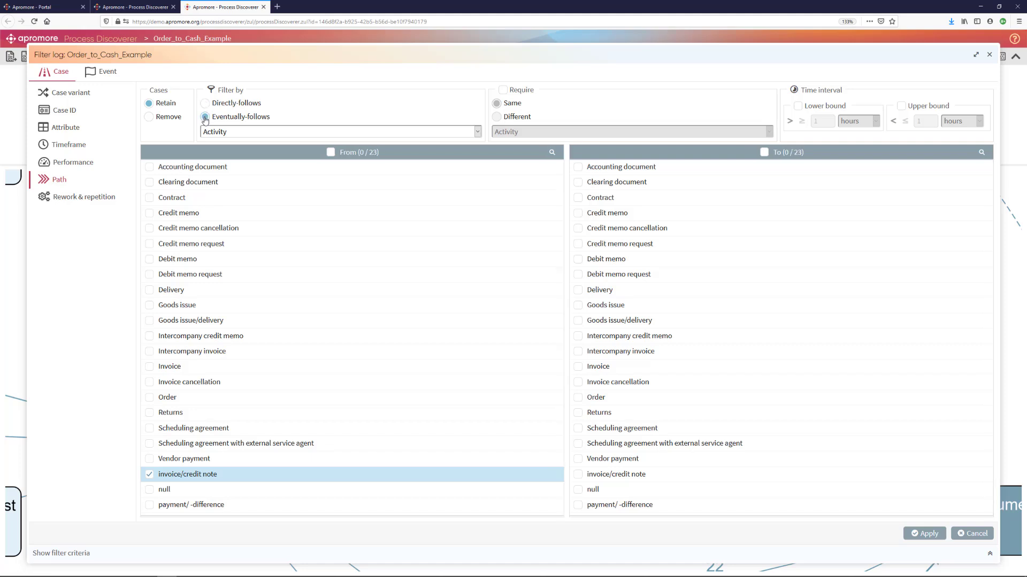
{"action": "left_click", "coordinate": [631, 508]}
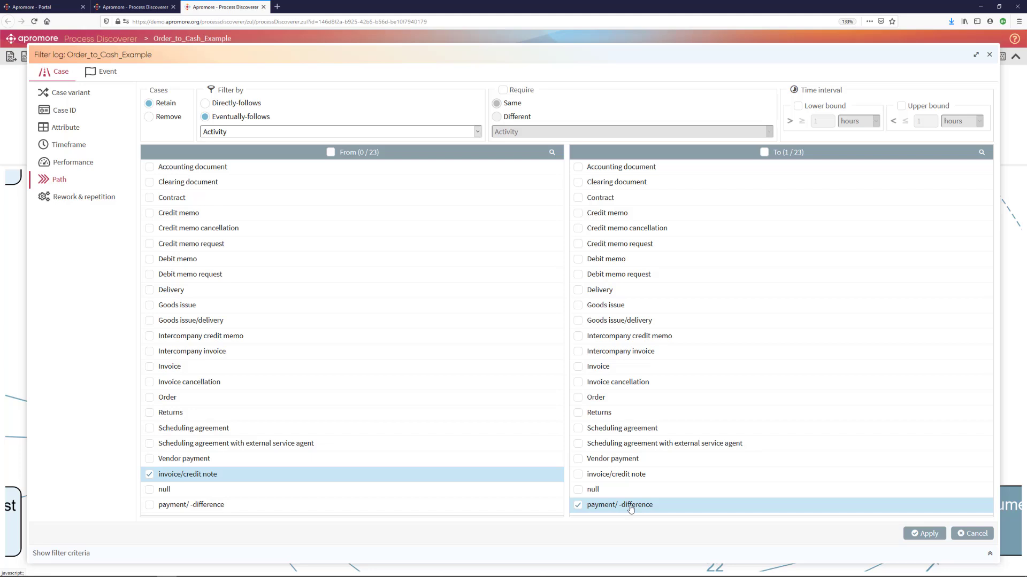
{"action": "left_click", "coordinate": [502, 90]}
{"action": "left_click", "coordinate": [517, 132]}
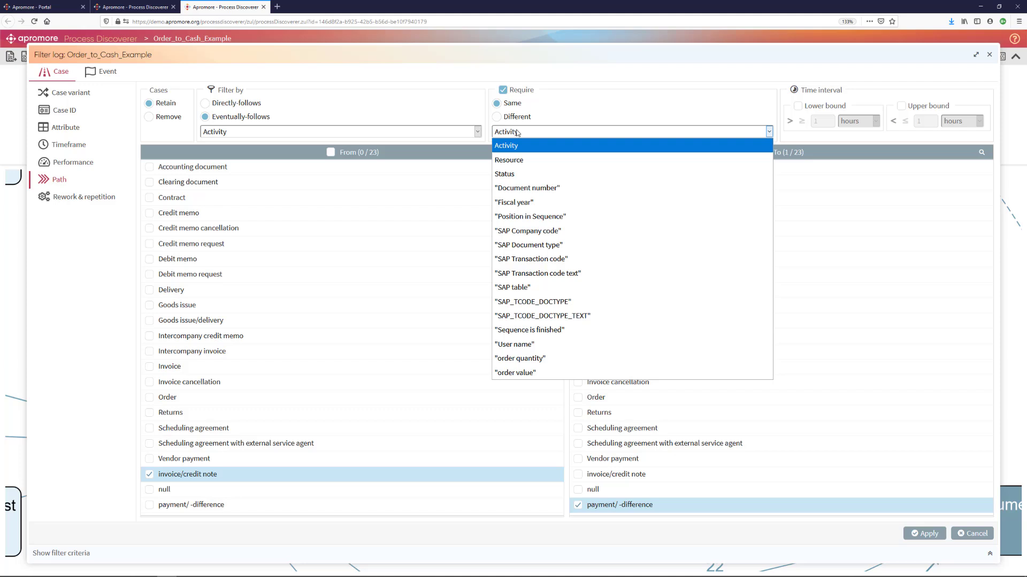
{"action": "left_click", "coordinate": [515, 345]}
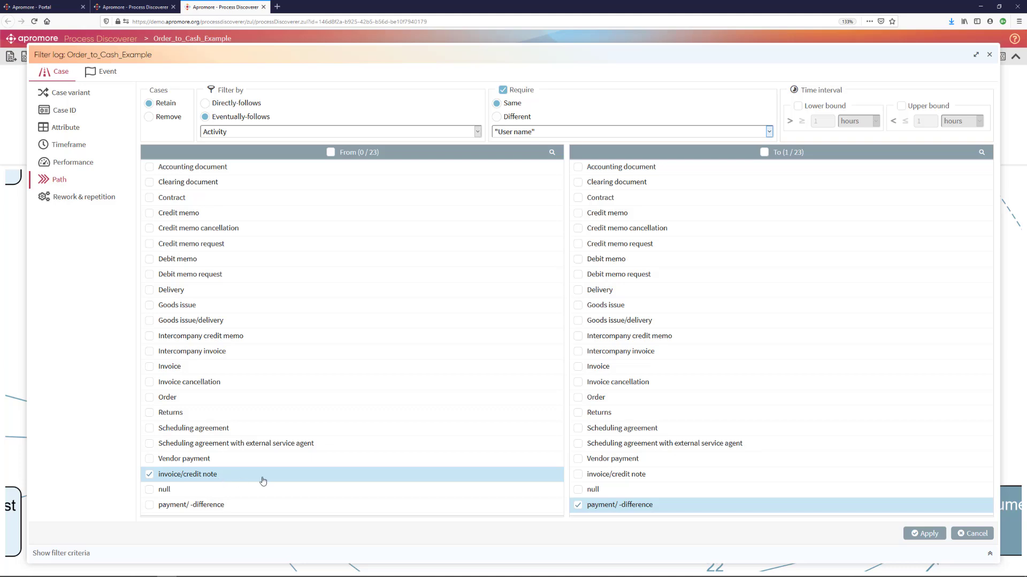
{"action": "left_click", "coordinate": [924, 533]}
{"action": "mouse_move", "coordinate": [63, 141]}
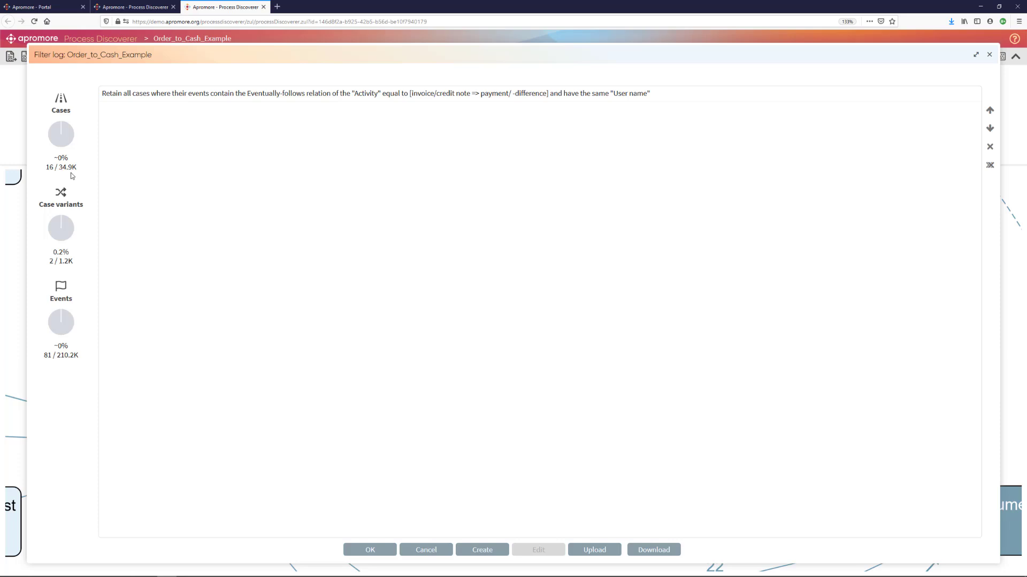
{"action": "left_click", "coordinate": [384, 551]}
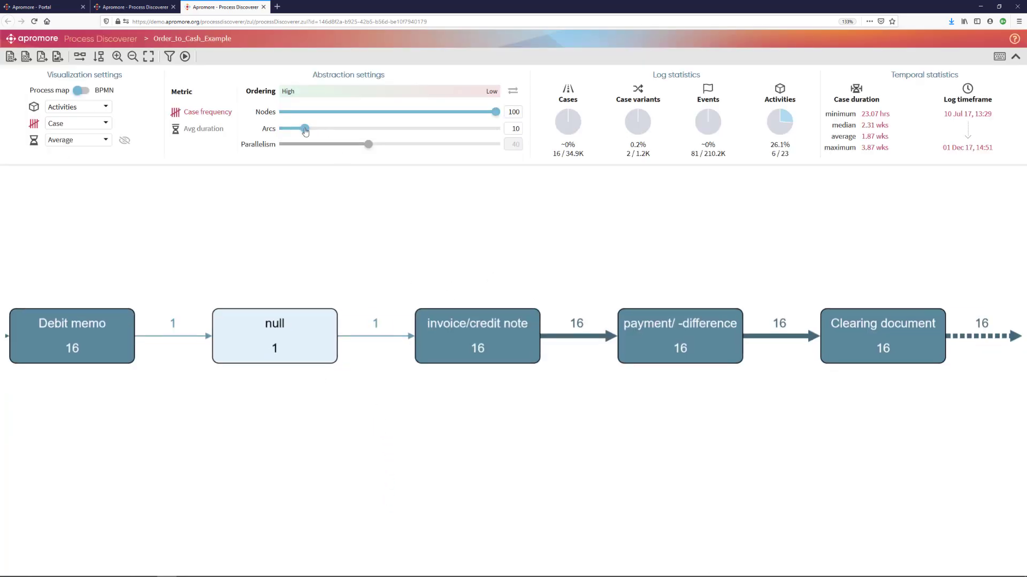
Raise the Arcs slider to 100 and pan across the map from invoice/credit note to the process end.
{"action": "left_click_drag", "start_coordinate": [305, 129], "coordinate": [500, 138]}
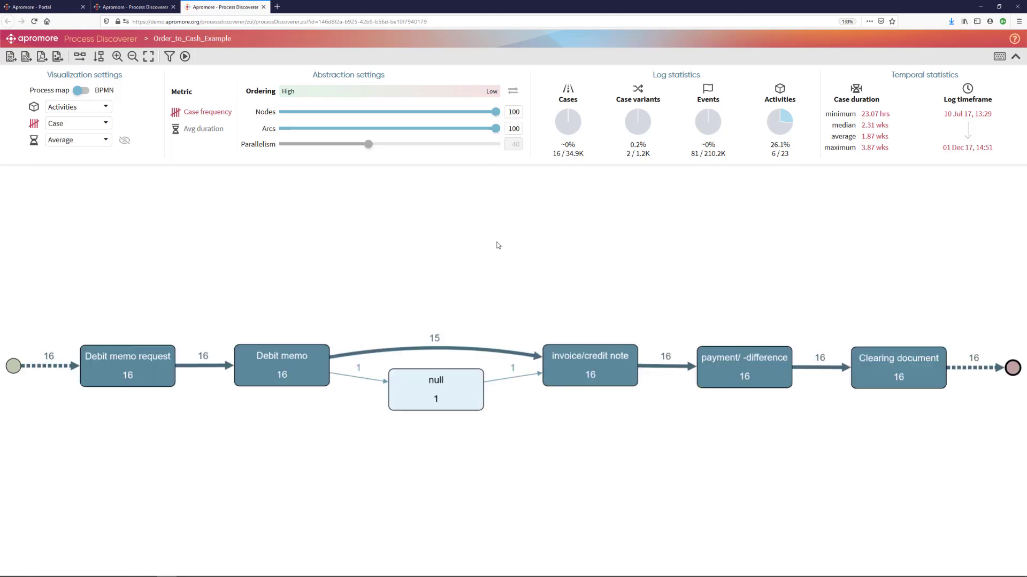
{"action": "scroll", "coordinate": [511, 288], "scroll_direction": "up", "scroll_amount": 2}
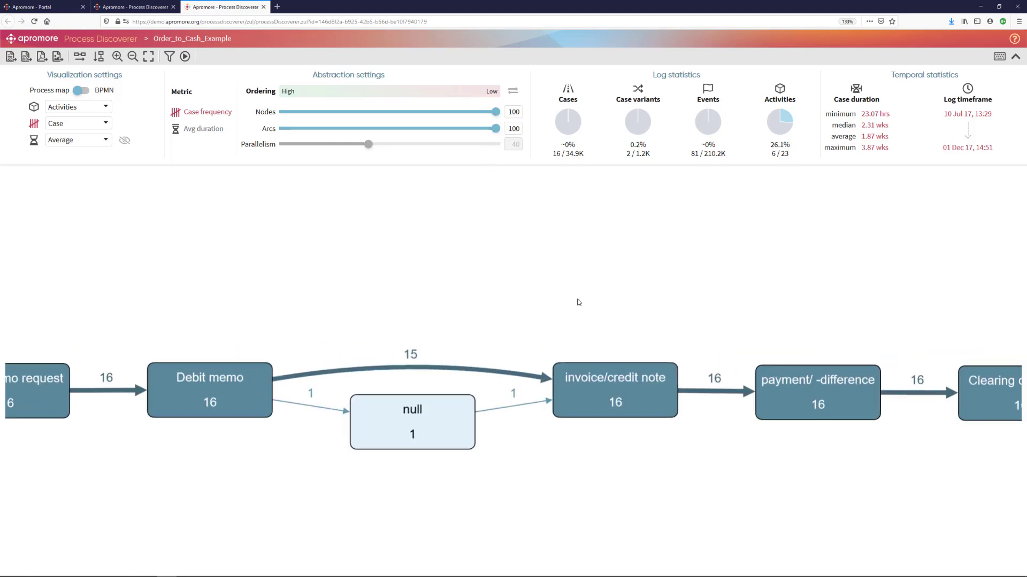
{"action": "left_click_drag", "start_coordinate": [577, 302], "coordinate": [462, 238]}
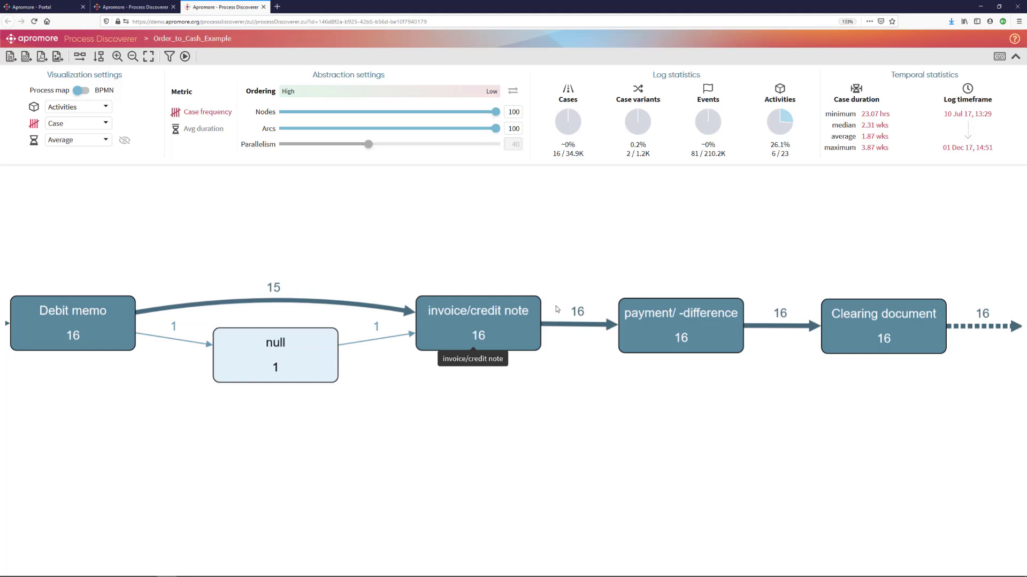
{"action": "left_click_drag", "start_coordinate": [556, 305], "coordinate": [374, 265]}
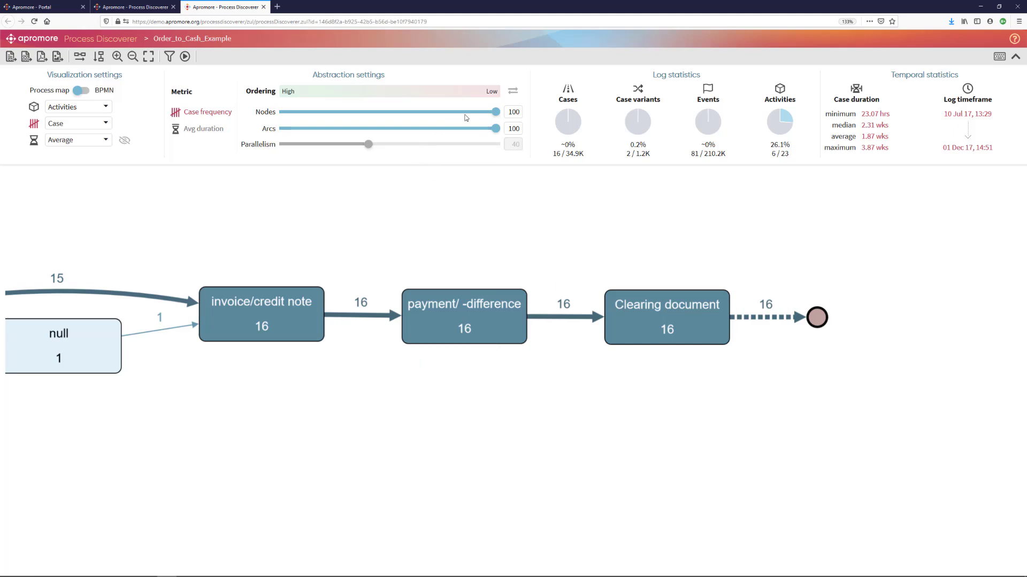
Review the 16 remaining cases in the Cases list.
{"action": "left_click", "coordinate": [568, 94]}
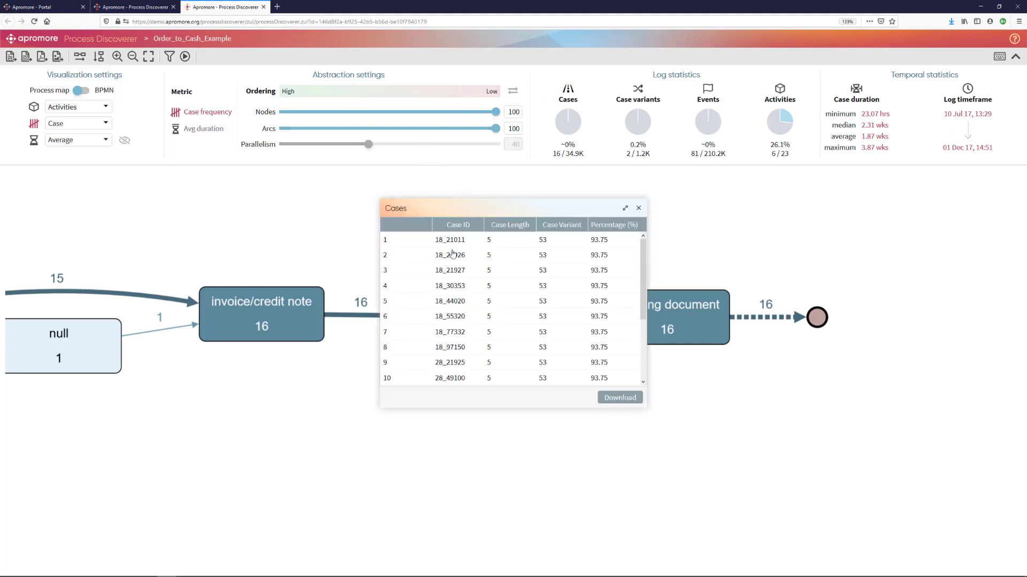
{"action": "scroll", "coordinate": [442, 255], "scroll_direction": "down", "scroll_amount": 3}
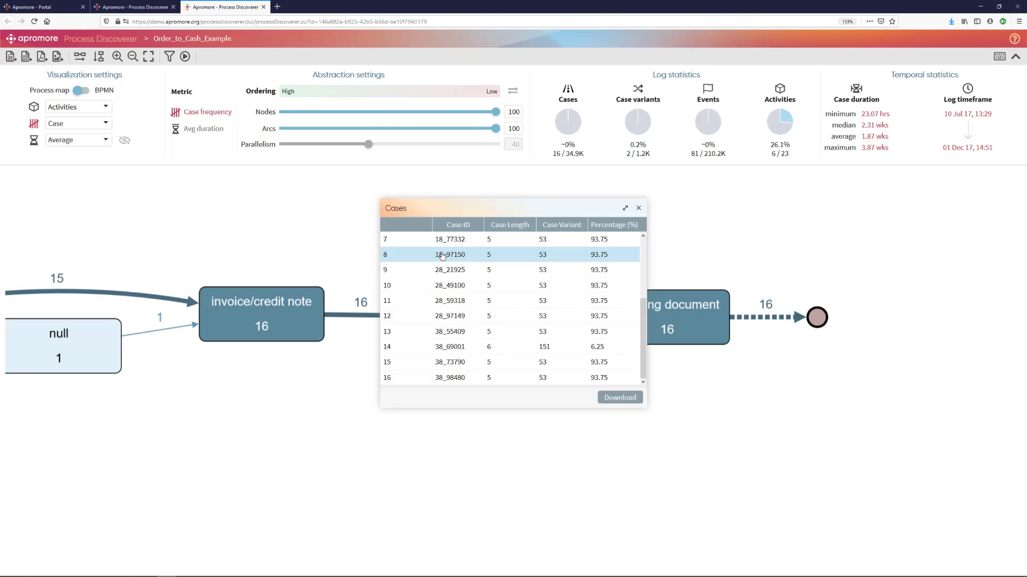
{"action": "left_click", "coordinate": [638, 209]}
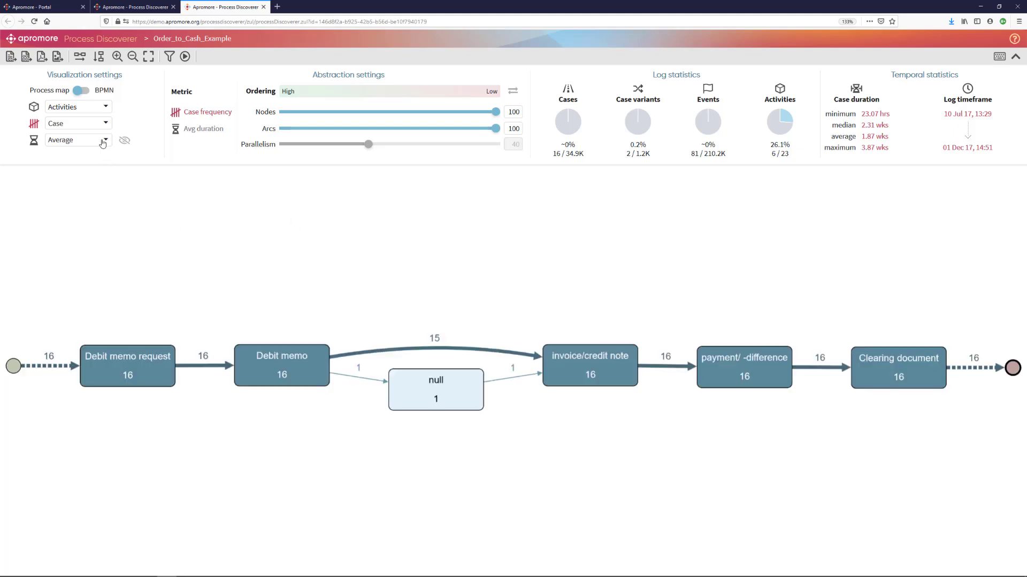
Build the map from User name instead of activities and centre it on the busiest user node.
{"action": "left_click", "coordinate": [104, 108]}
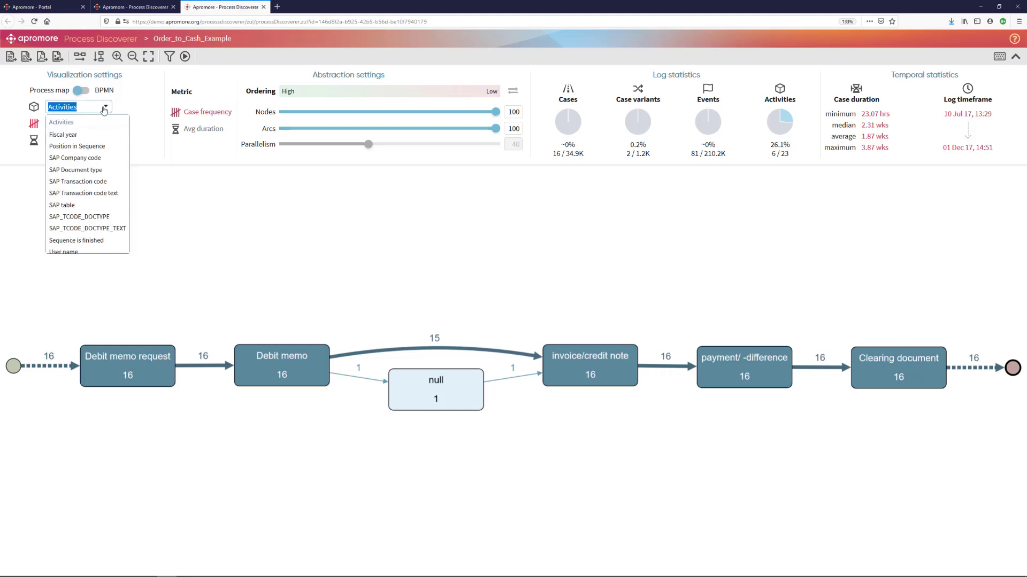
{"action": "left_click", "coordinate": [97, 252]}
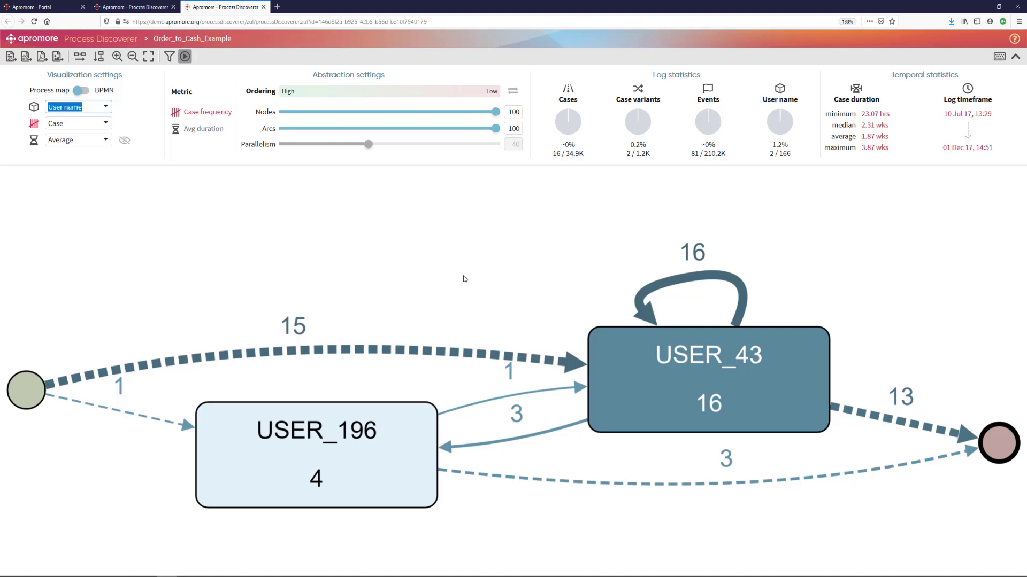
{"action": "scroll", "coordinate": [463, 278], "scroll_direction": "up", "scroll_amount": 3}
{"action": "left_click", "coordinate": [424, 289]}
{"action": "left_click_drag", "start_coordinate": [424, 289], "coordinate": [217, 268]}
{"action": "scroll", "coordinate": [481, 434], "scroll_direction": "up", "scroll_amount": 2}
{"action": "left_click_drag", "start_coordinate": [769, 266], "coordinate": [651, 400]}
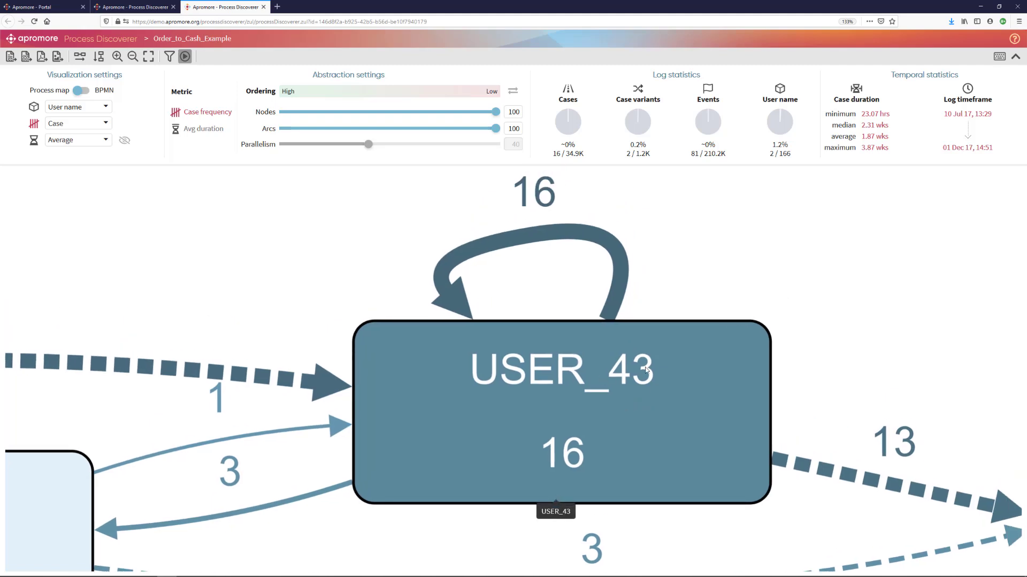